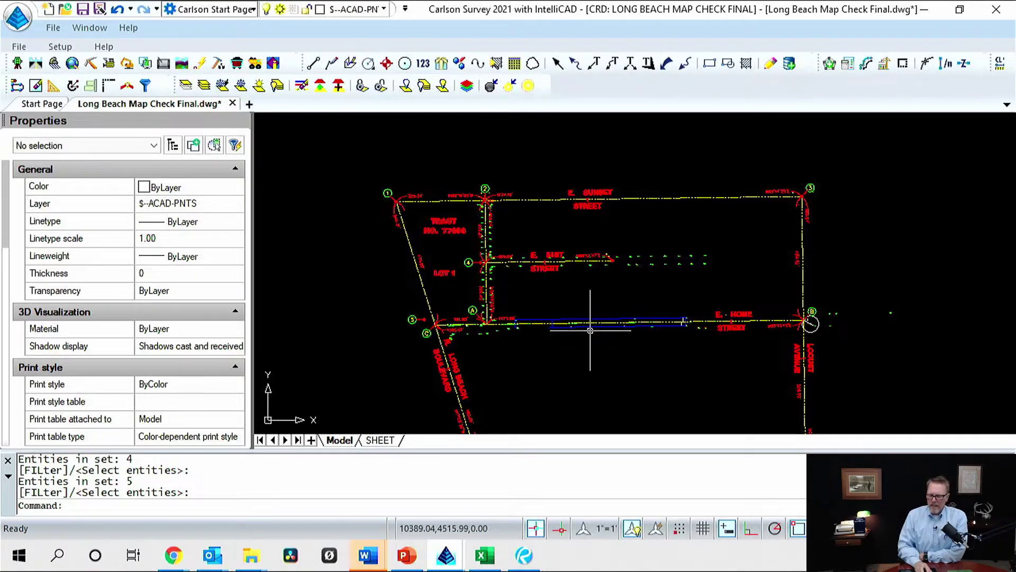
Step: Examine the top-of-curb points along E. 51st Street and the north-south street down to point A
scroll(573, 235, up, 5)
scroll(536, 309, up, 6)
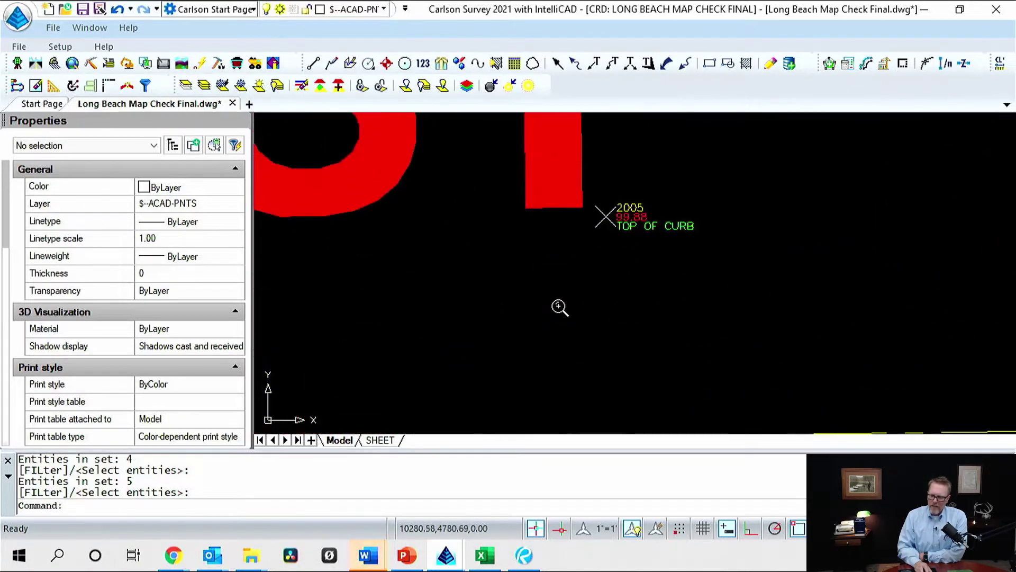
scroll(626, 236, down, 5)
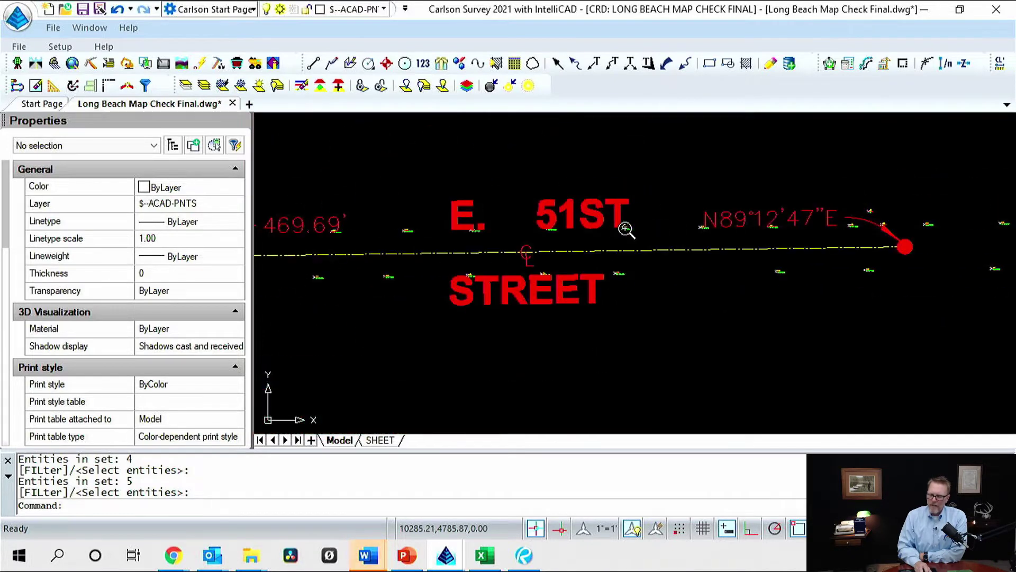
scroll(500, 273, up, 8)
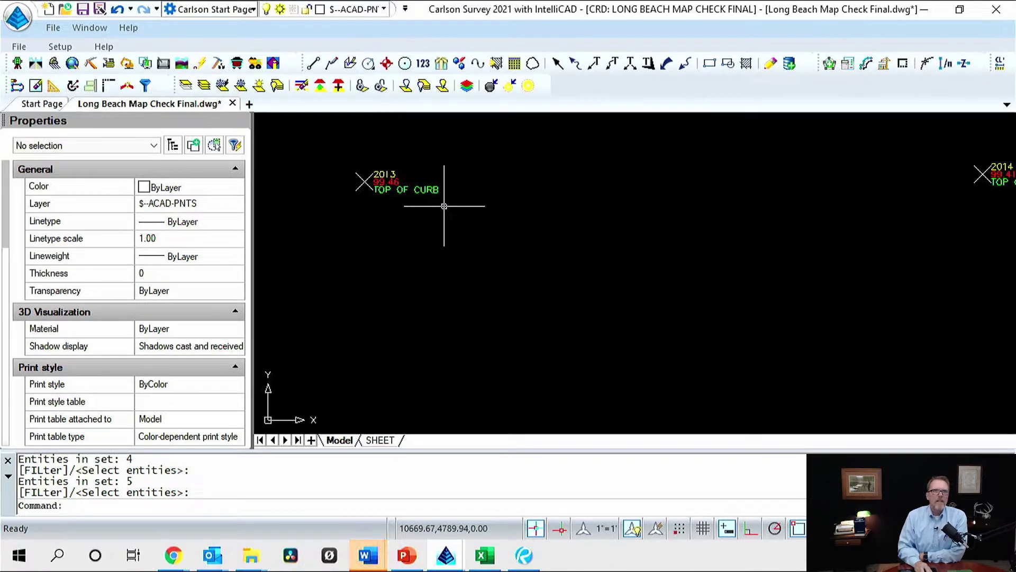
scroll(446, 211, down, 4)
scroll(449, 219, down, 4)
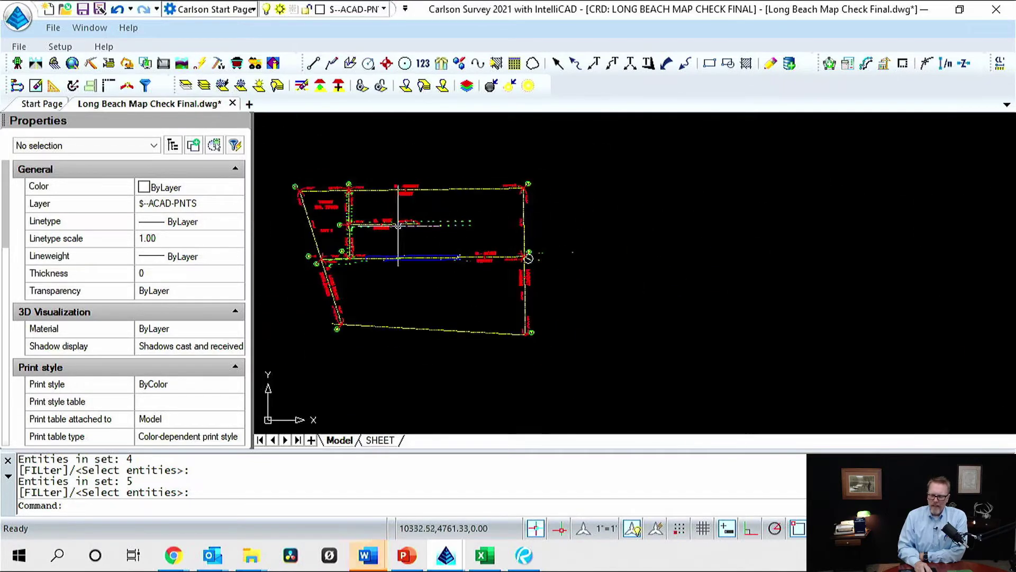
scroll(348, 217, up, 6)
scroll(348, 217, up, 3)
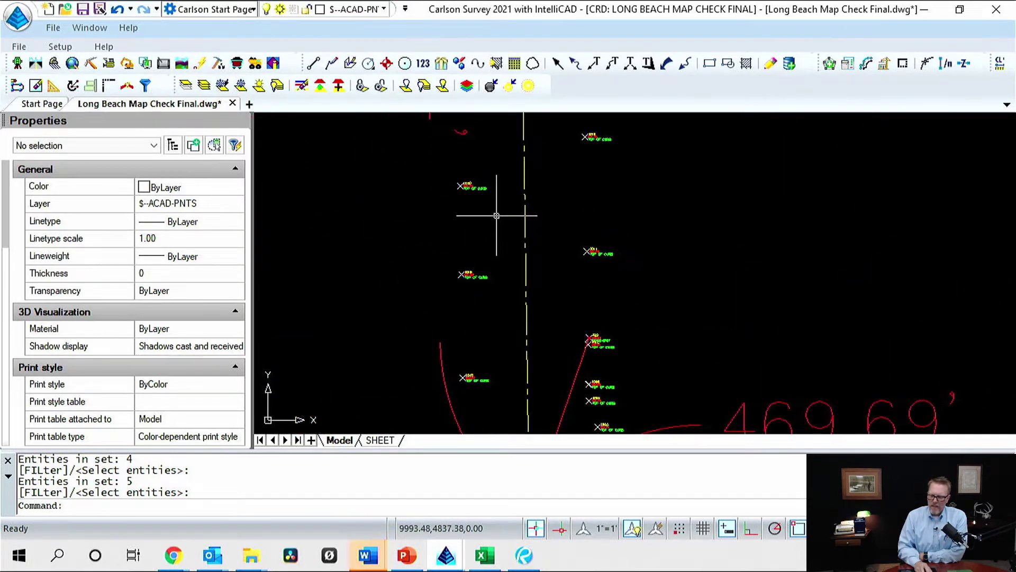
scroll(494, 199, up, 2)
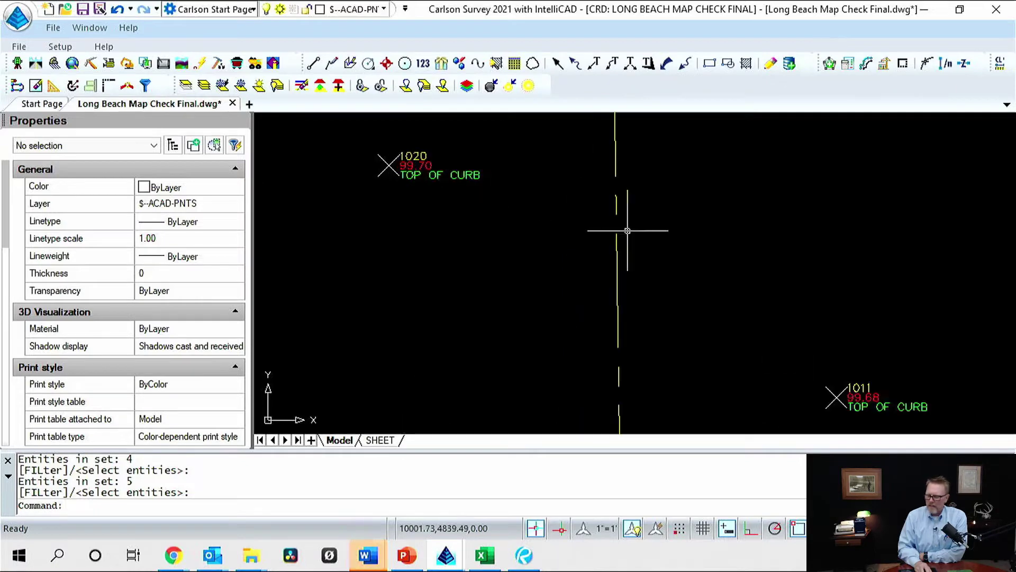
scroll(789, 297, down, 5)
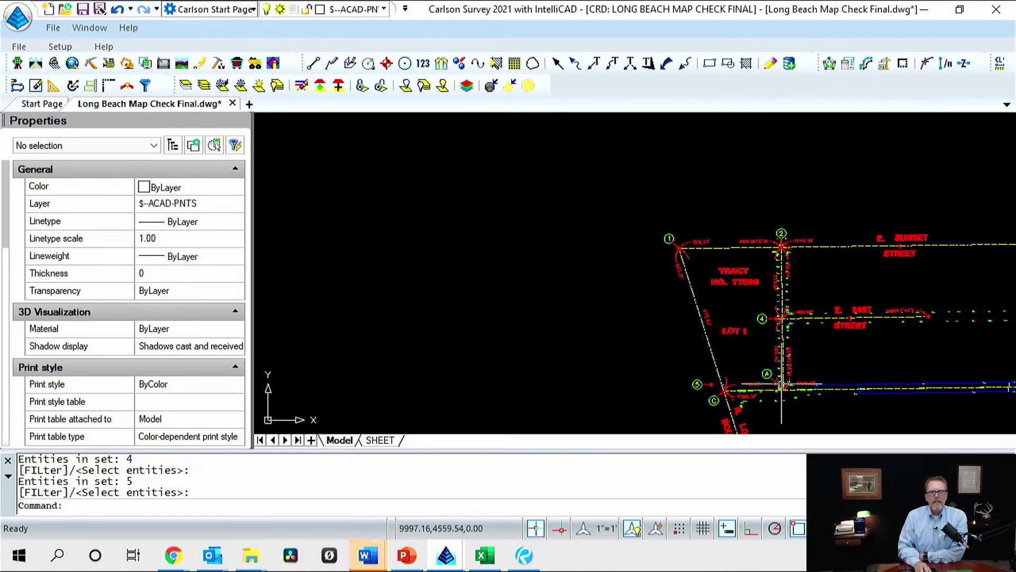
scroll(785, 375, up, 5)
scroll(785, 375, up, 1)
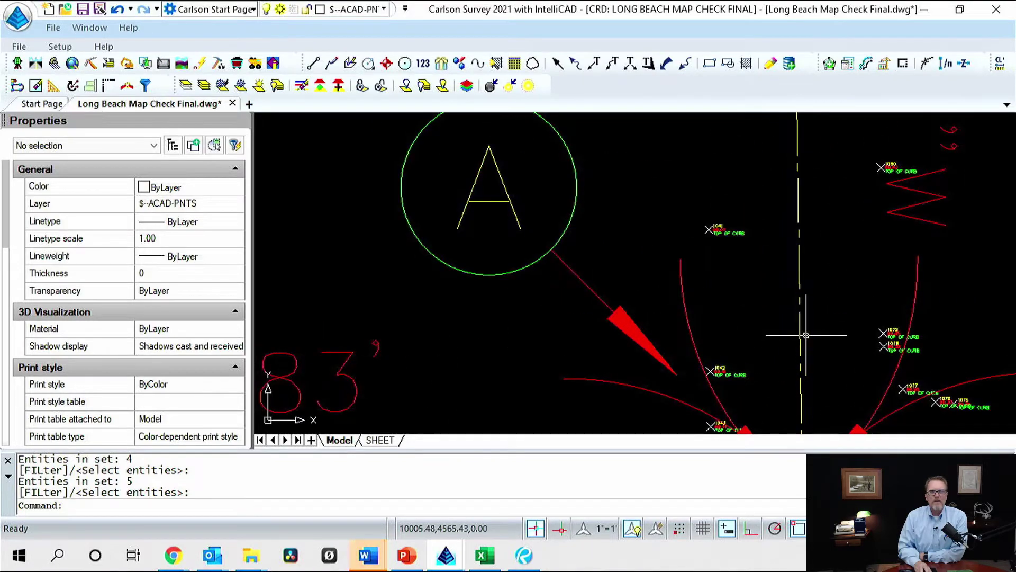
scroll(832, 271, down, 4)
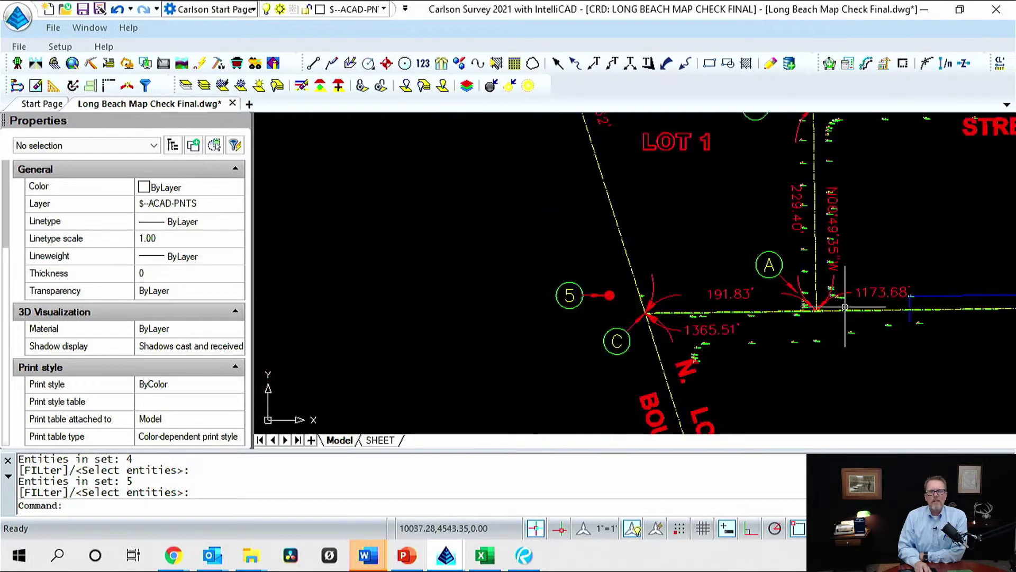
Step: Examine the curb points and blue lines along E. Home Street and the two rows of curb points east of E. 51st Street
middle_drag(854, 327, 479, 337)
scroll(607, 332, up, 2)
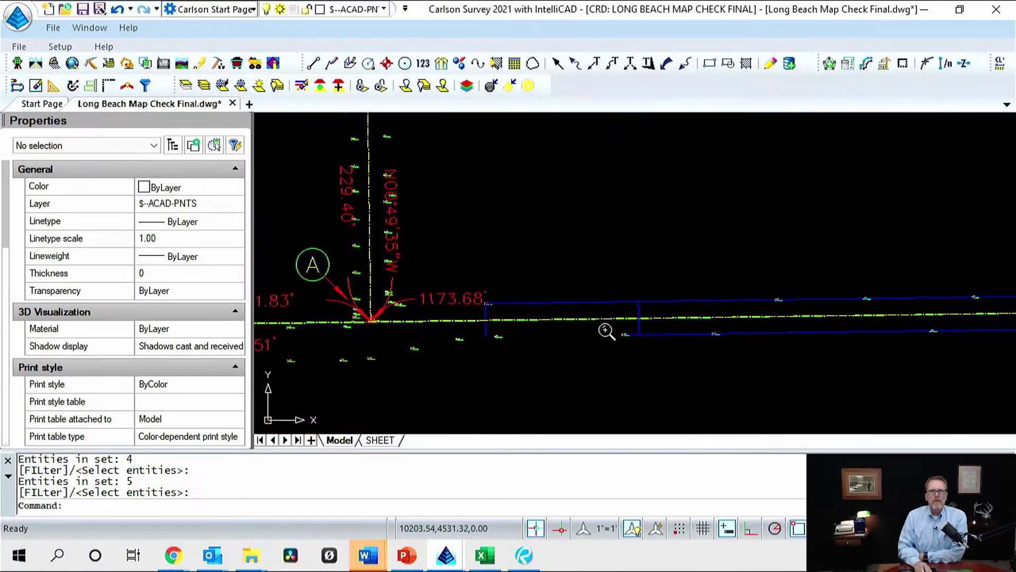
scroll(825, 323, up, 4)
scroll(824, 323, up, 2)
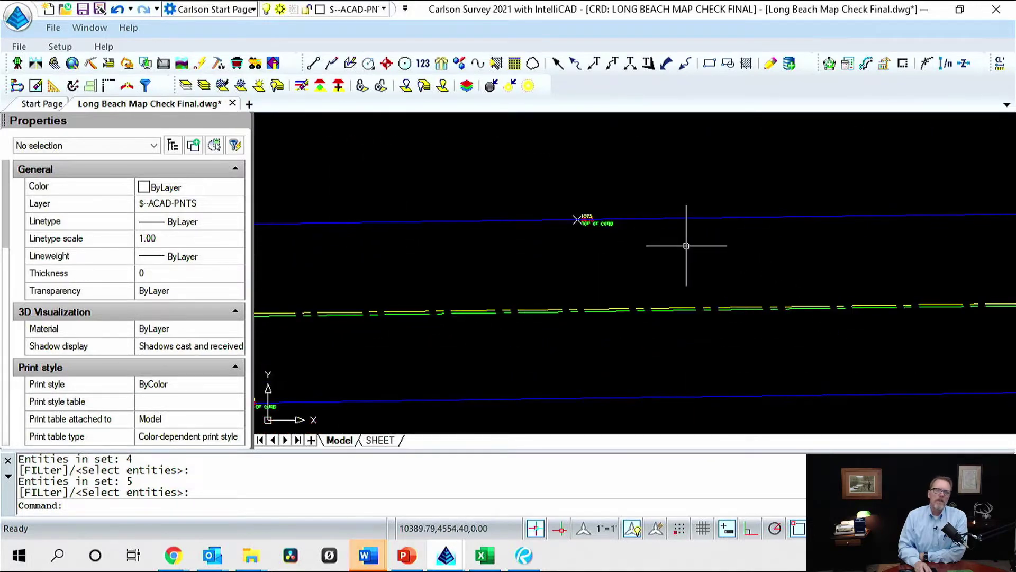
scroll(601, 245, up, 4)
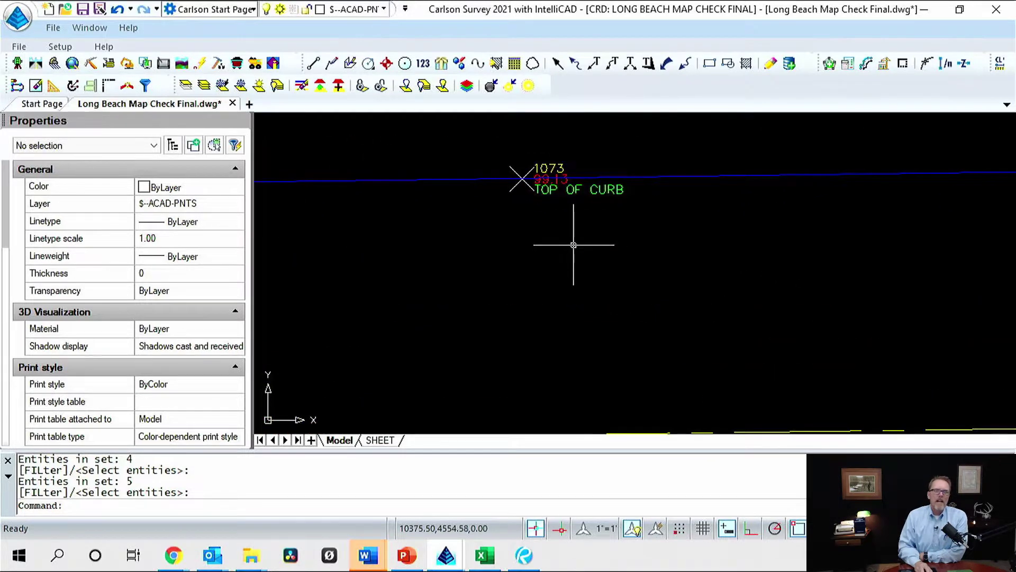
scroll(576, 247, down, 4)
scroll(574, 246, down, 2)
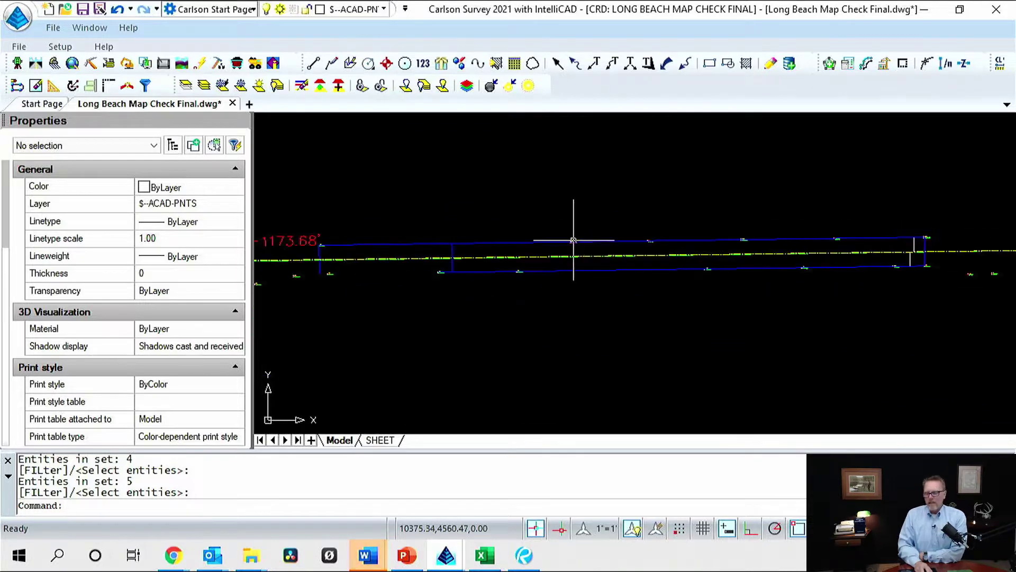
scroll(656, 209, down, 3)
middle_drag(656, 210, 639, 369)
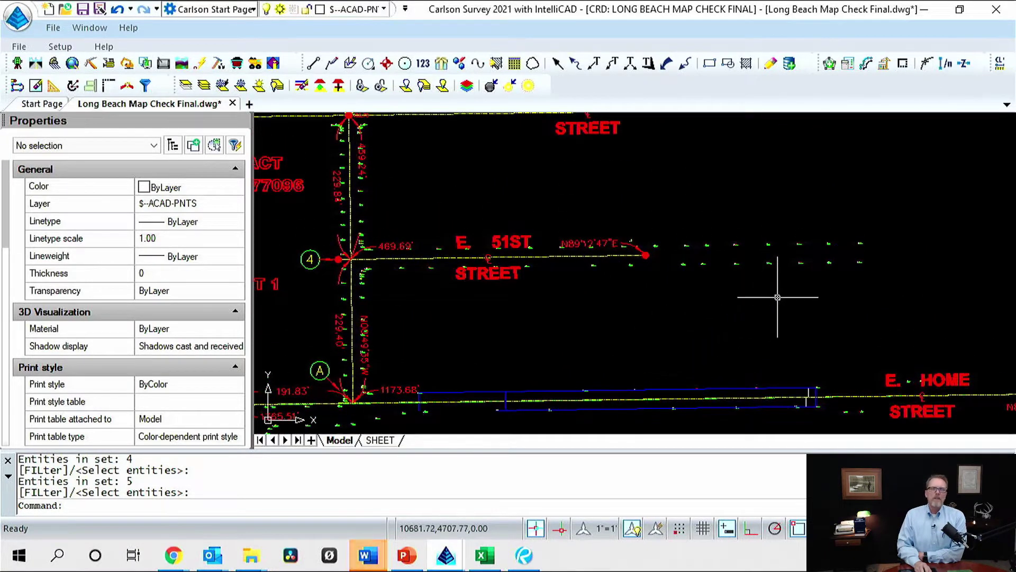
middle_drag(777, 288, 689, 356)
scroll(686, 350, up, 2)
scroll(686, 350, up, 3)
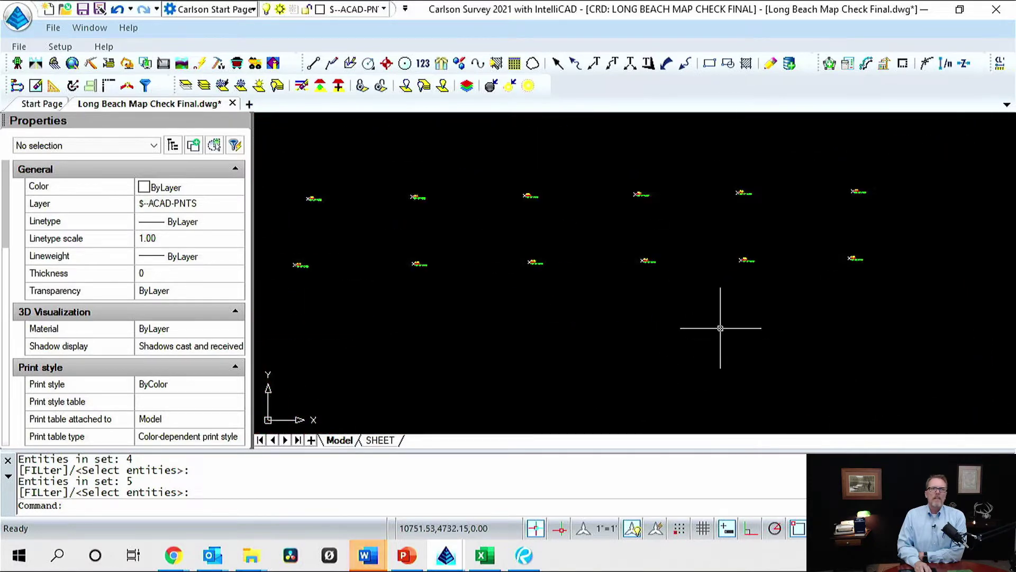
middle_drag(722, 324, 776, 383)
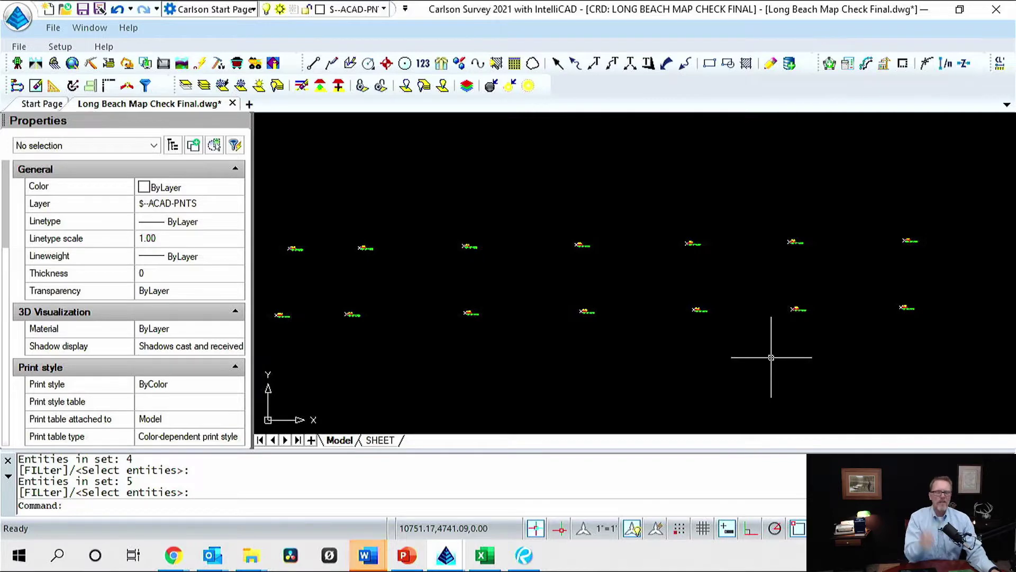
Step: Start a BFITLINELQ least-squares best-fit line and select the southern row of curb points east of E. 51st Street from the screen
text(B)
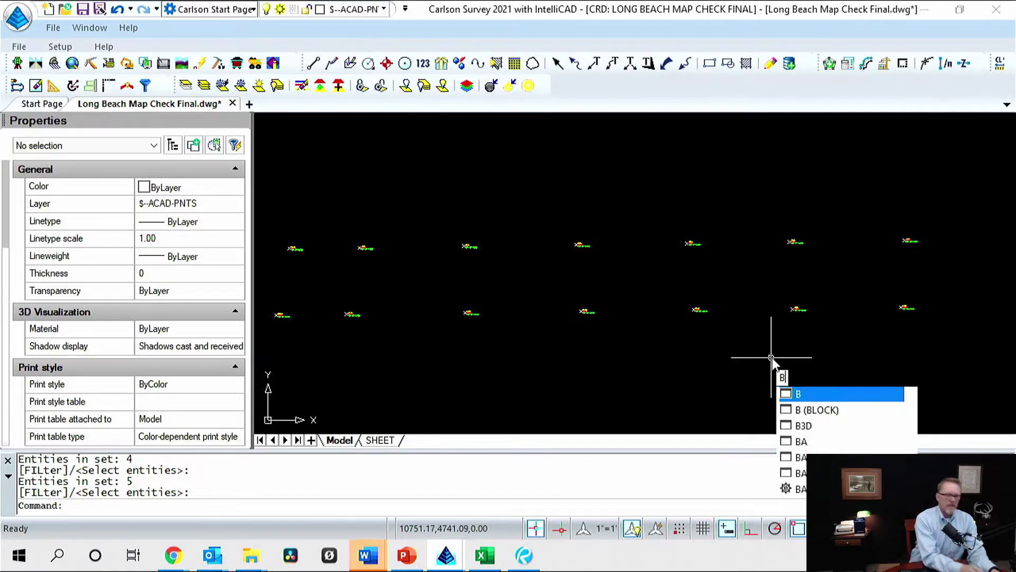
text(F)
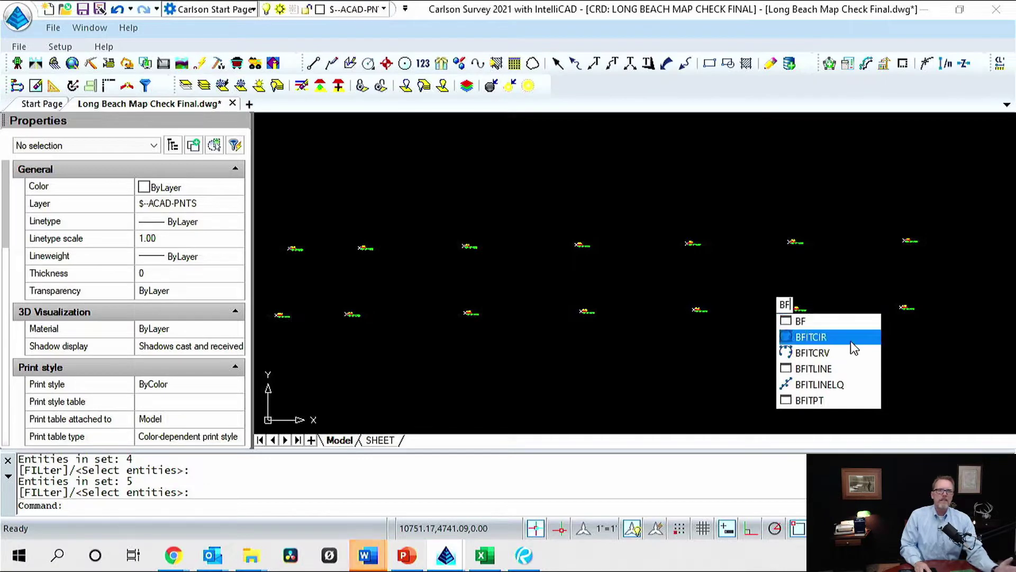
click(844, 380)
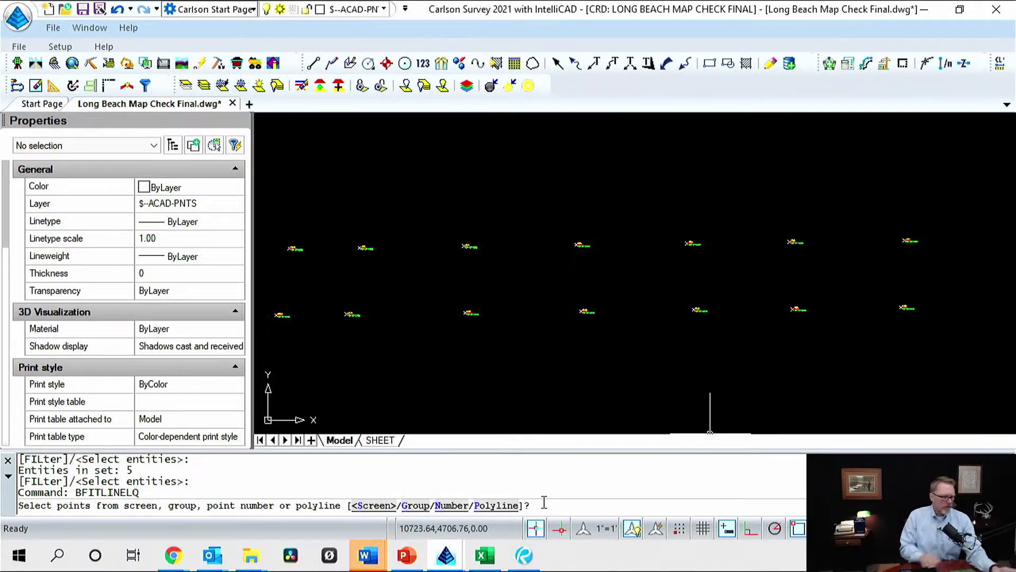
text(s)
key(Return)
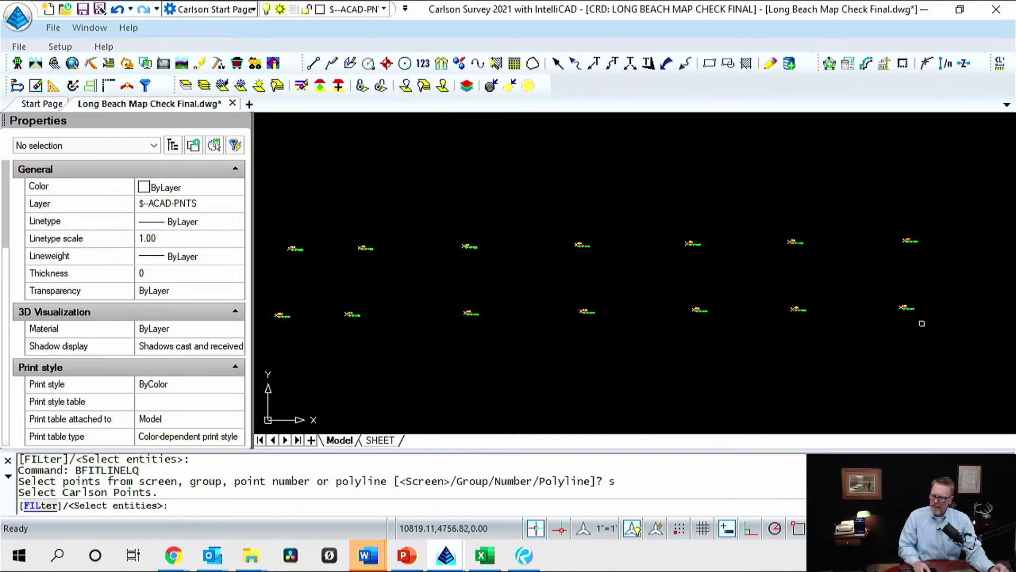
click(951, 326)
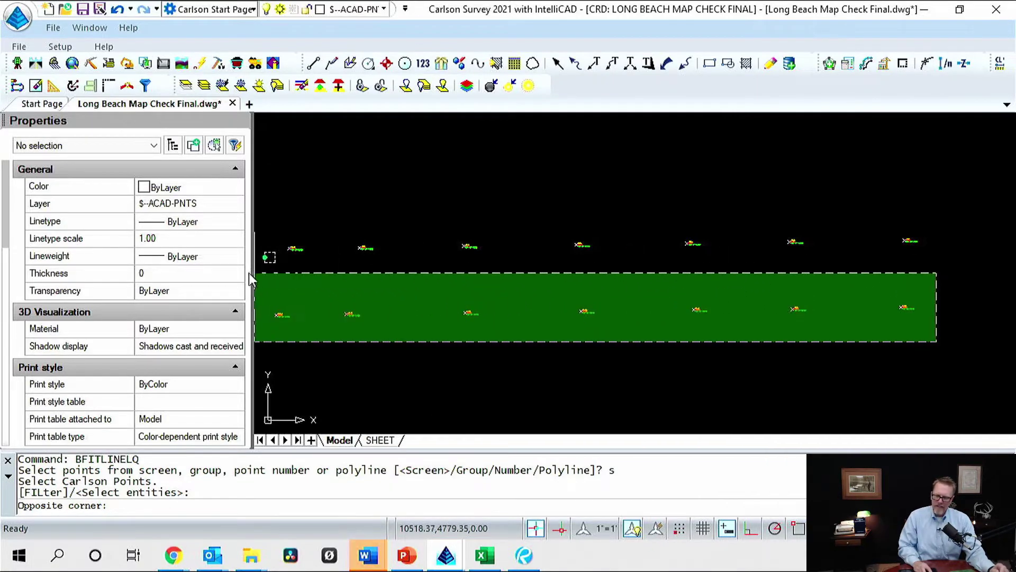
key(Escape)
key(Return)
key(Return)
click(944, 332)
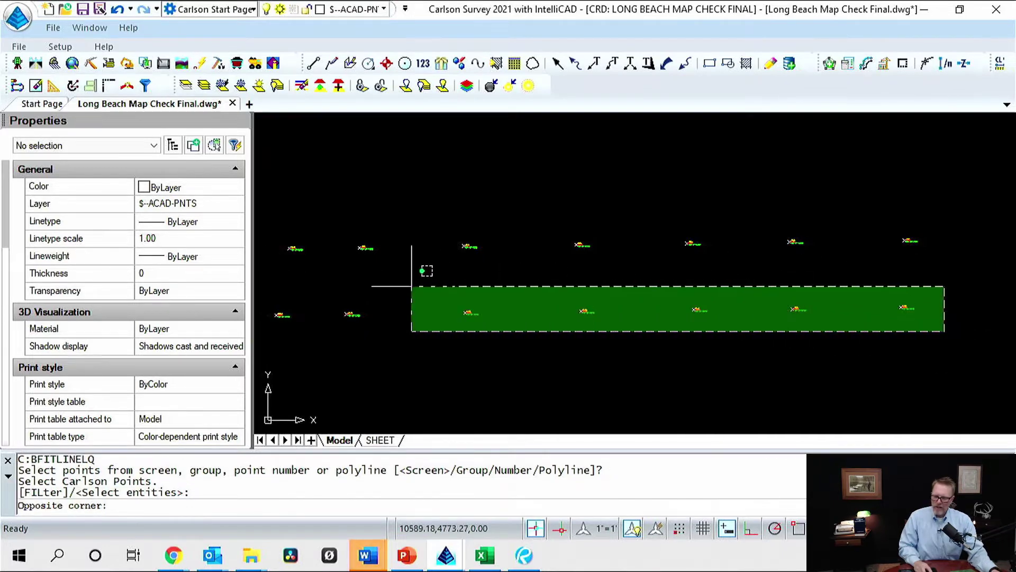
click(270, 287)
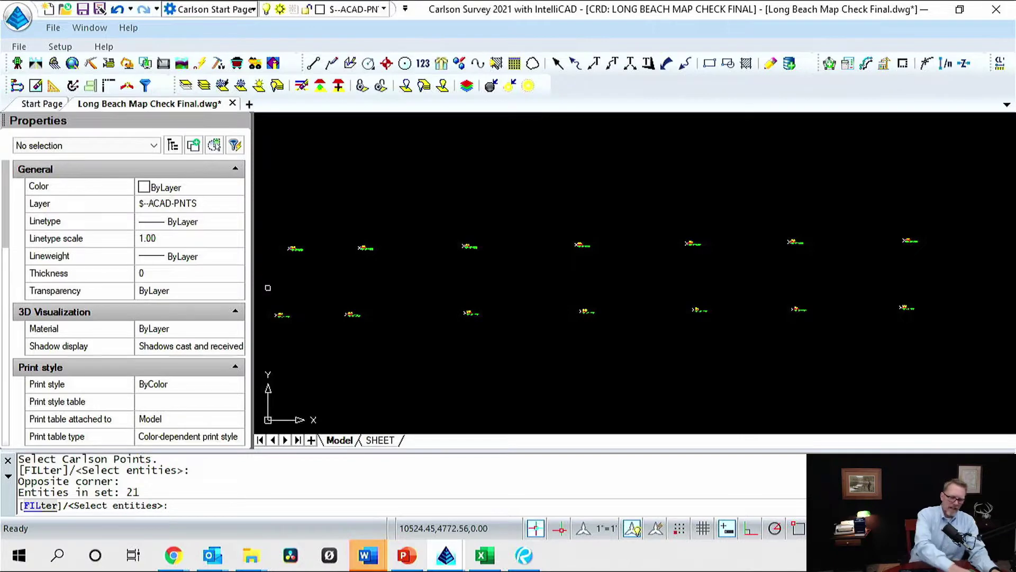
key(Return)
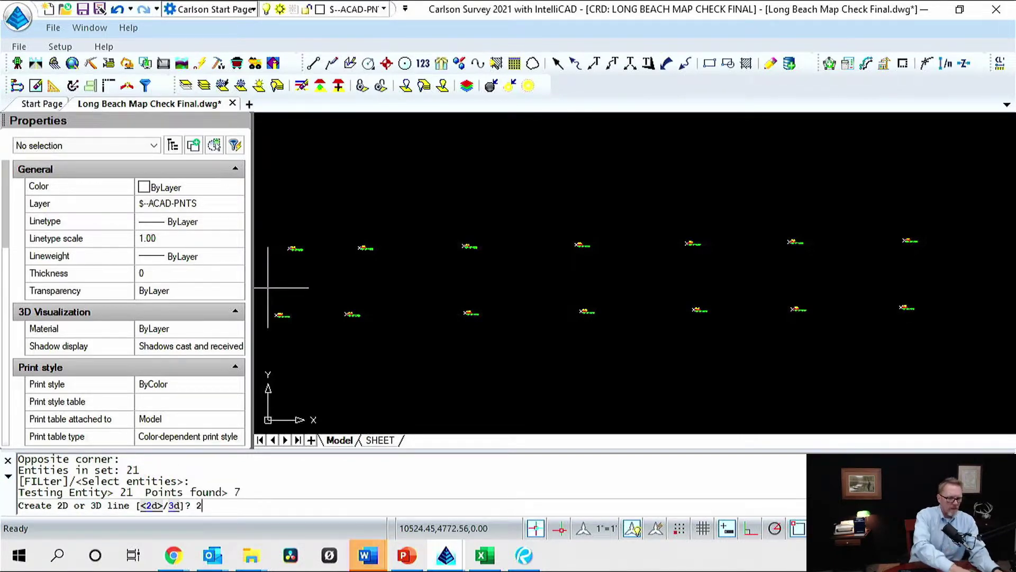
Step: Set the best-fit line to 2D with no parameter held
text(2)
key(Return)
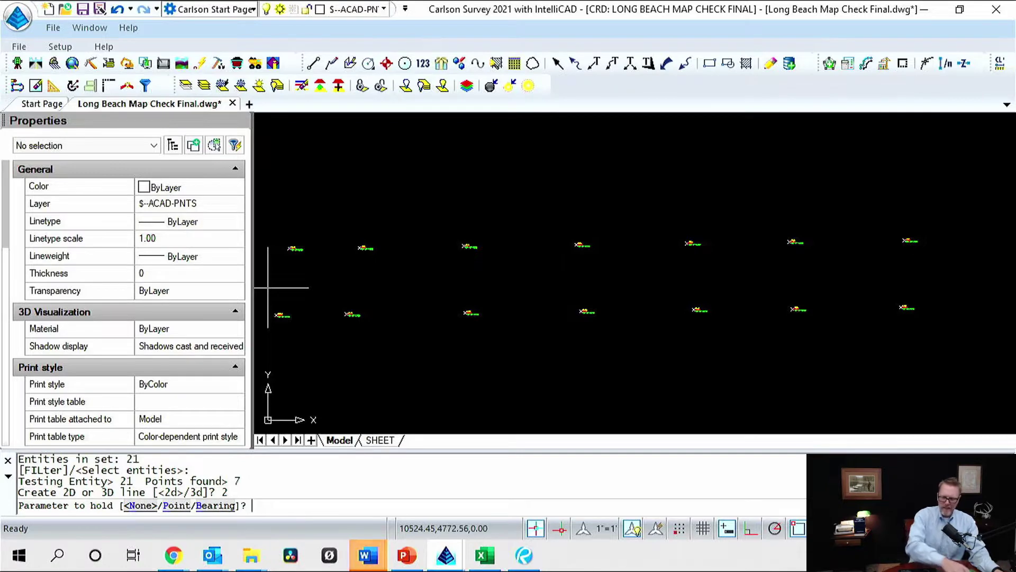
key(Return)
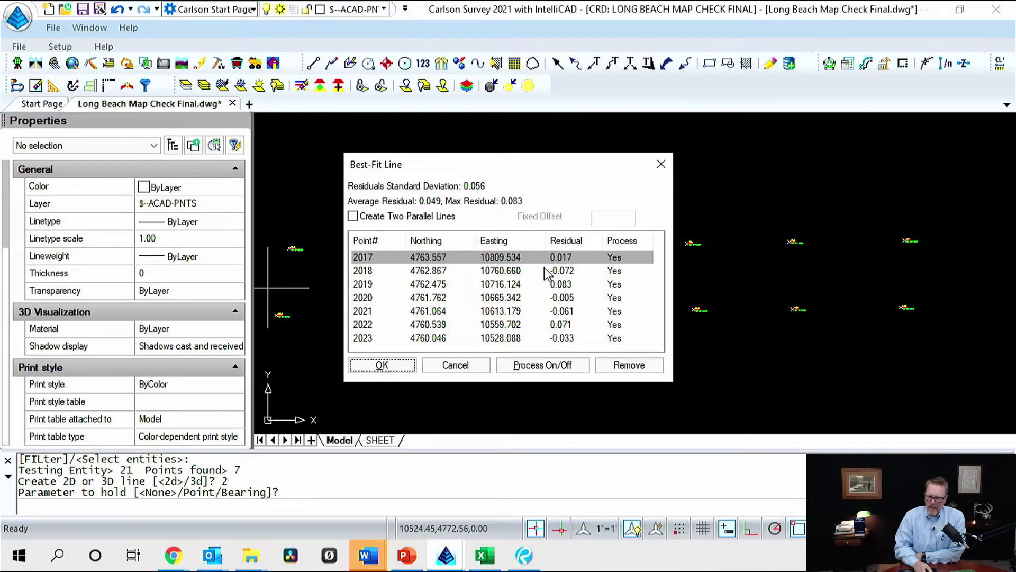
Step: Turn off processing for point 2018, create the best-fit line and close its report
click(613, 272)
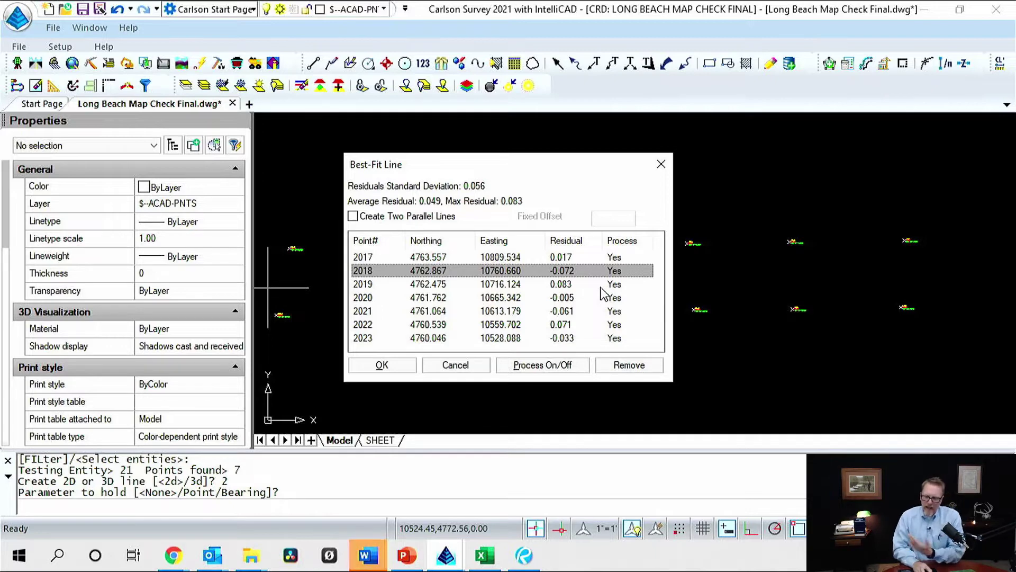
click(542, 365)
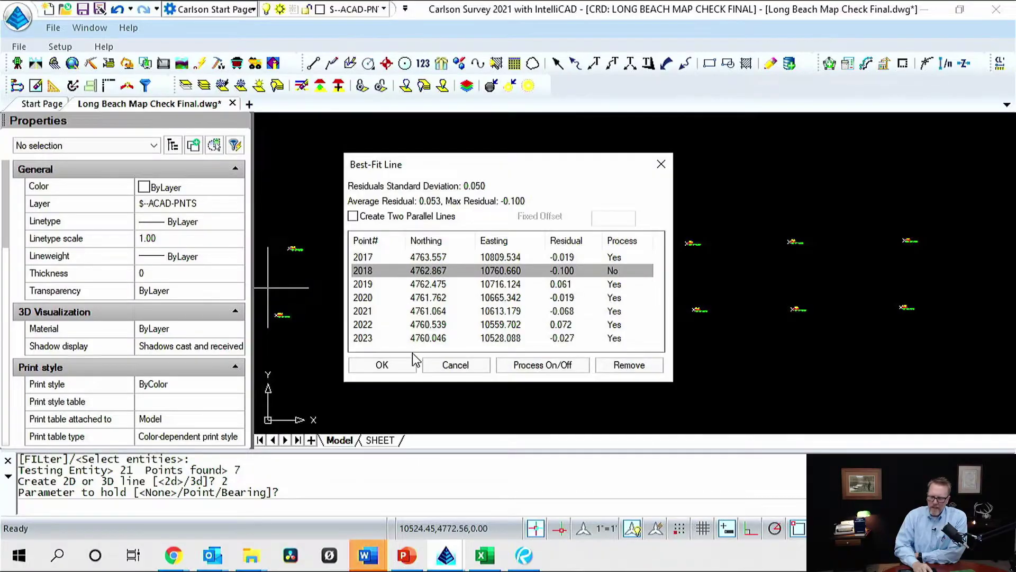
click(411, 363)
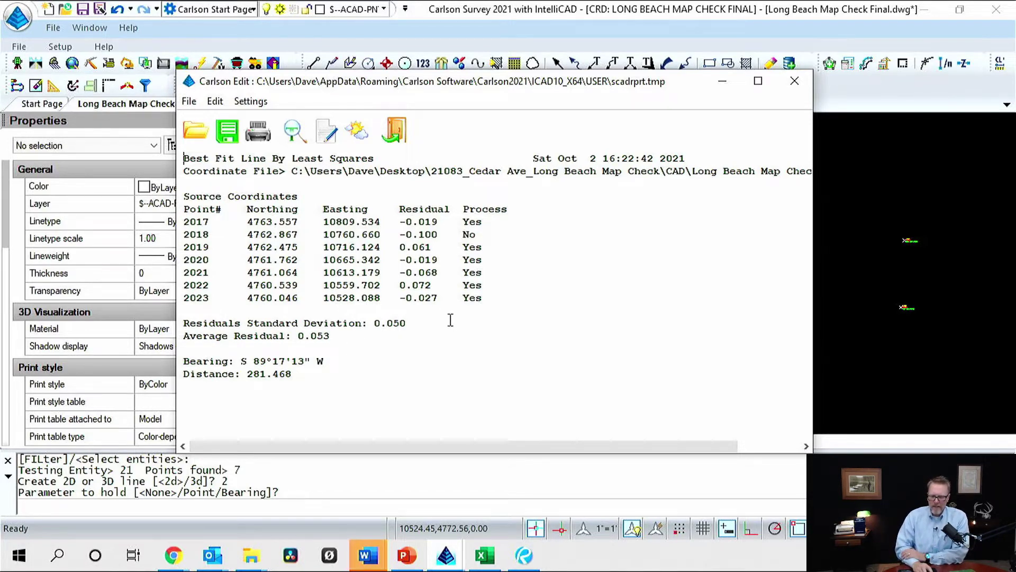
click(794, 82)
key(Return)
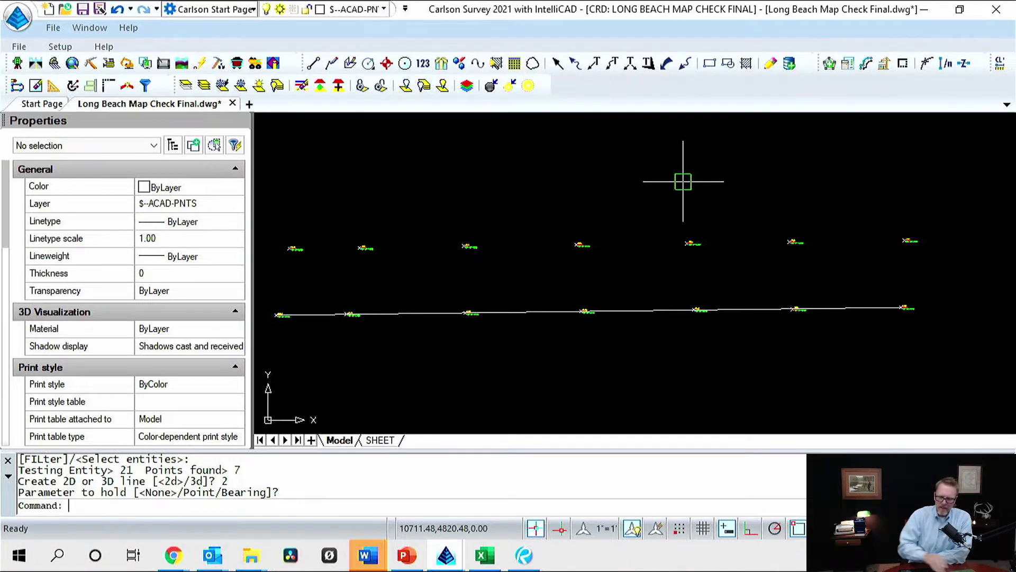
Step: Repeat the least-squares best-fit line command and select the northern row of curb points from the screen
key(Return)
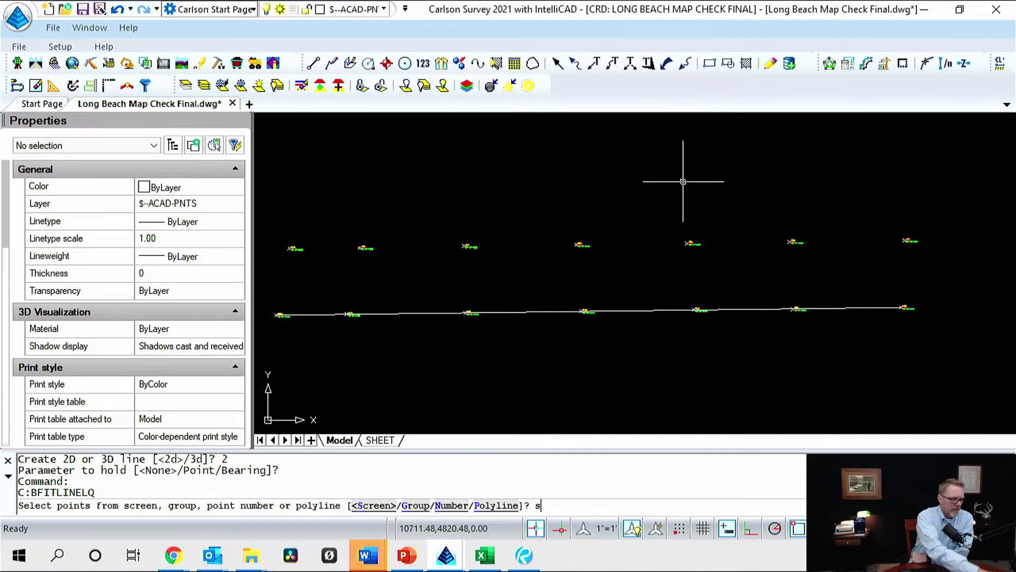
key(Return)
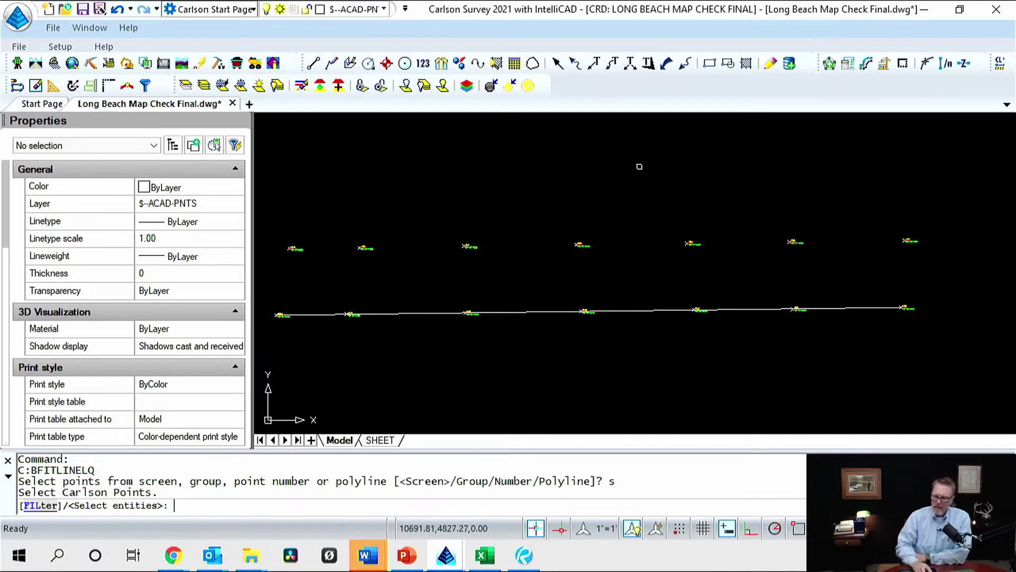
click(948, 276)
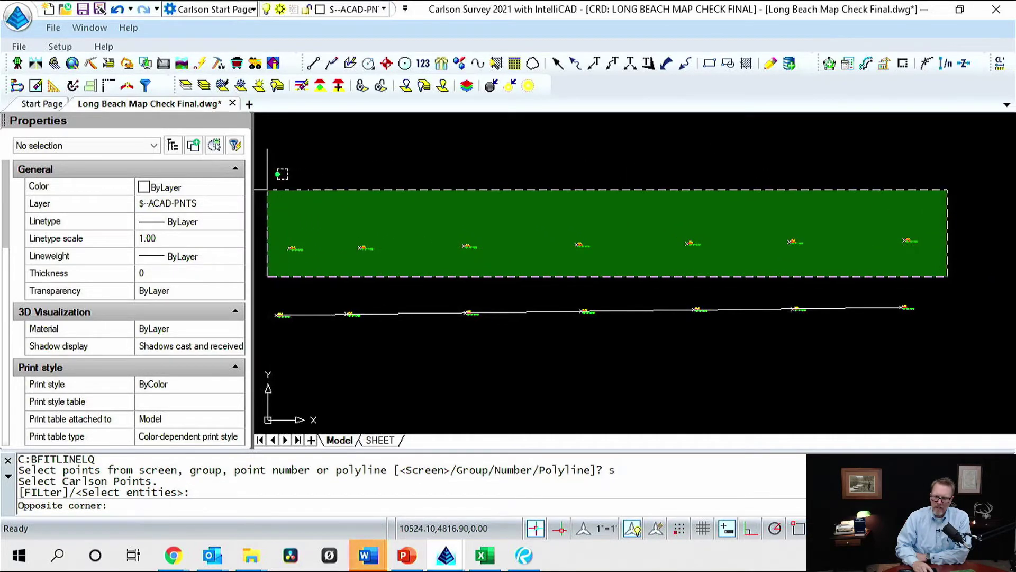
click(268, 189)
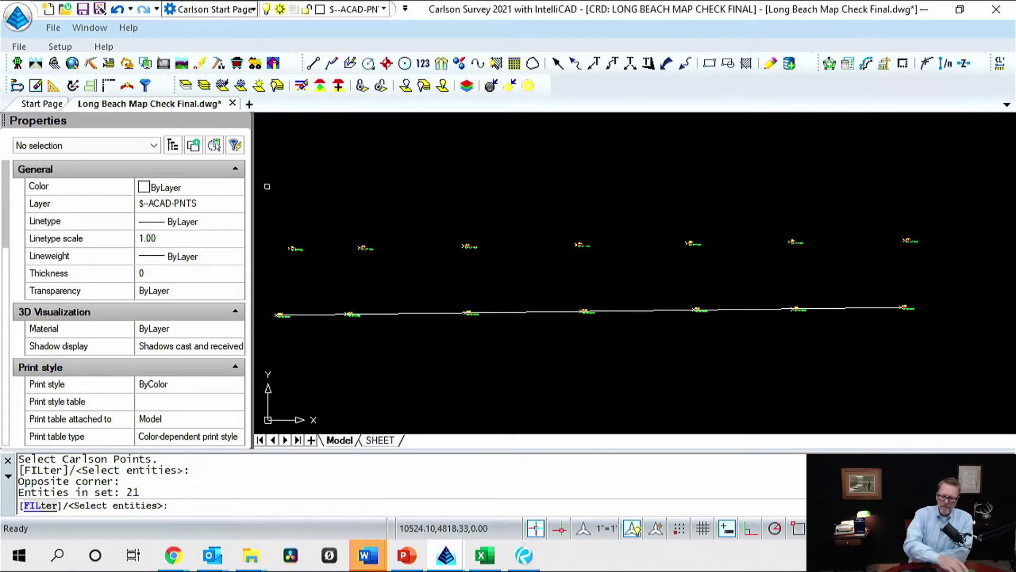
key(Return)
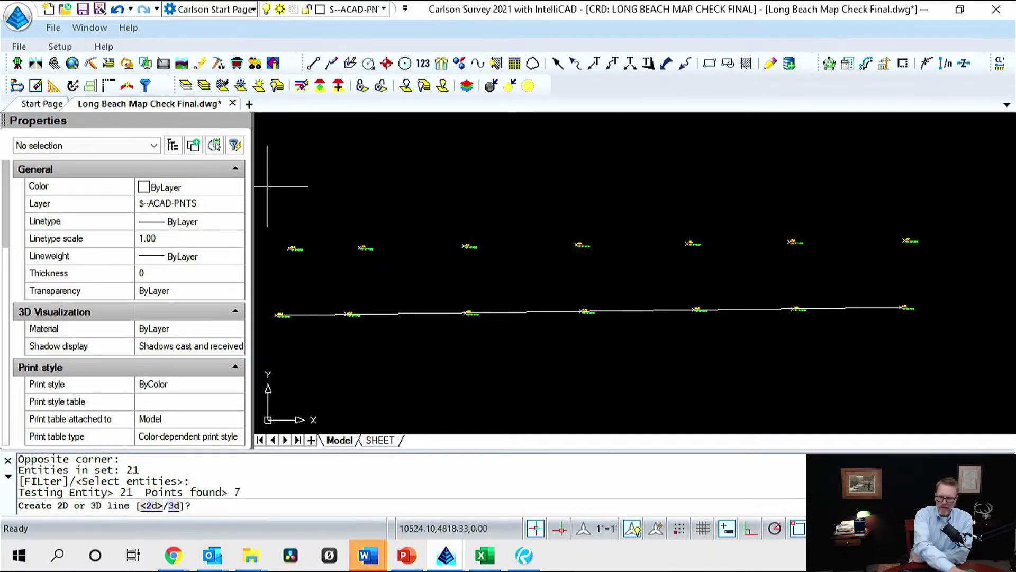
Step: Create the northern curb's best-fit line as 2D with no parameter held and every point processed, and close its report
text(2)
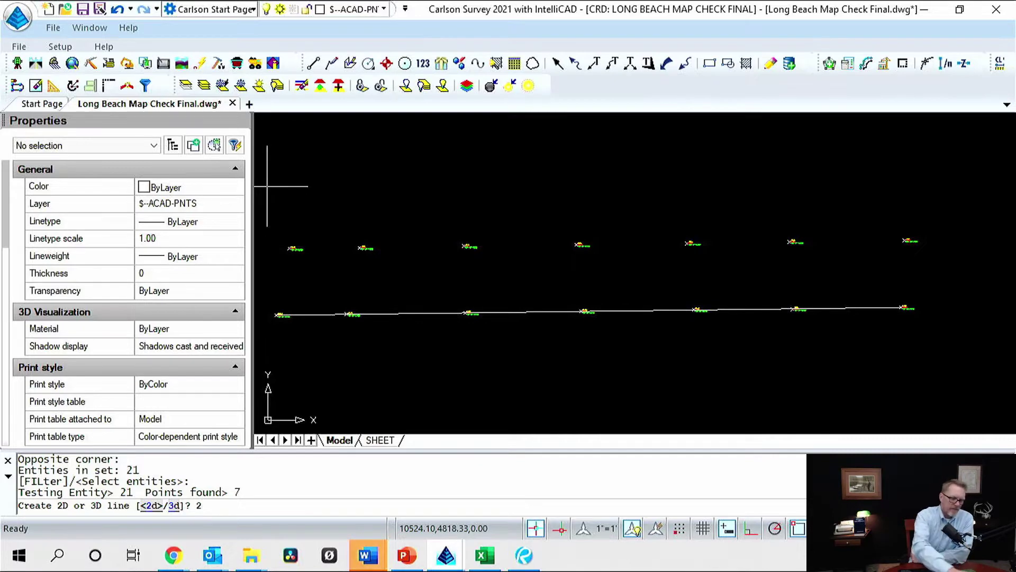
key(Return)
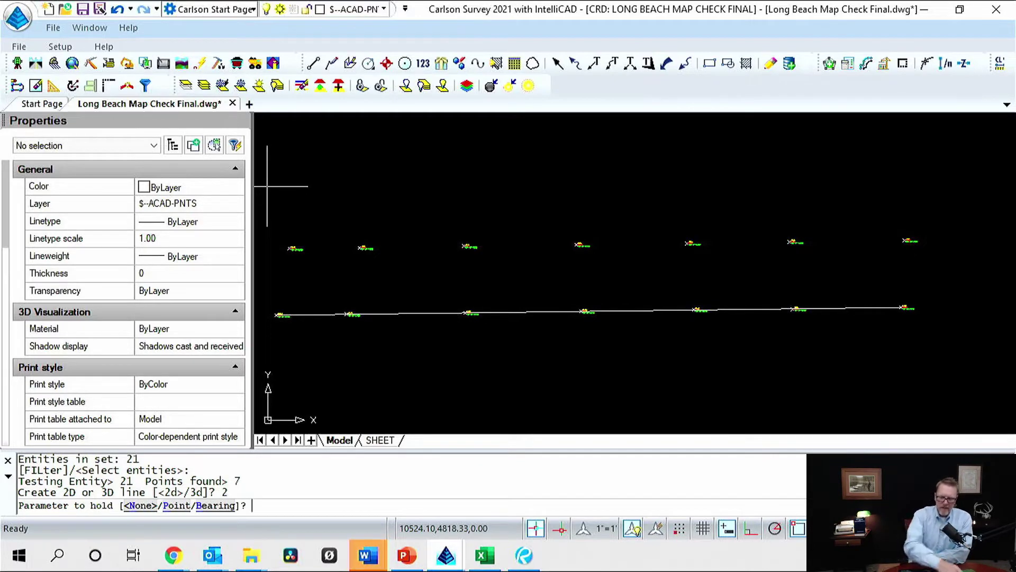
key(Return)
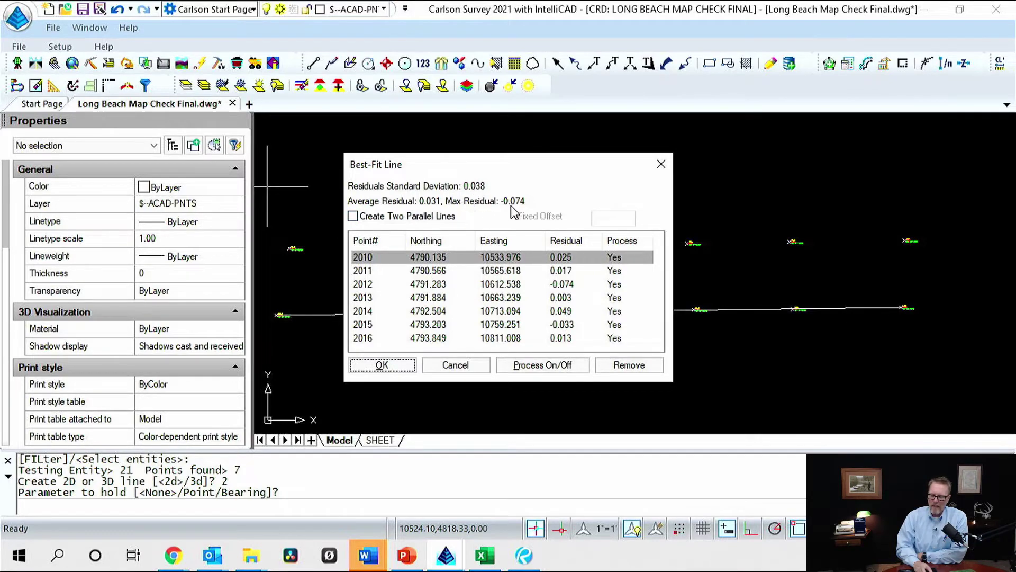
click(394, 368)
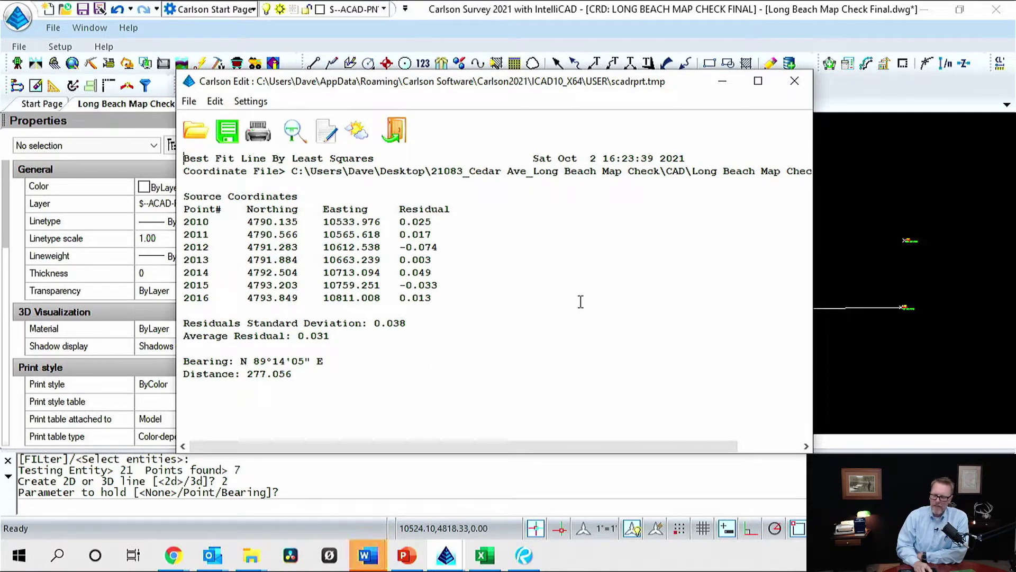
click(794, 80)
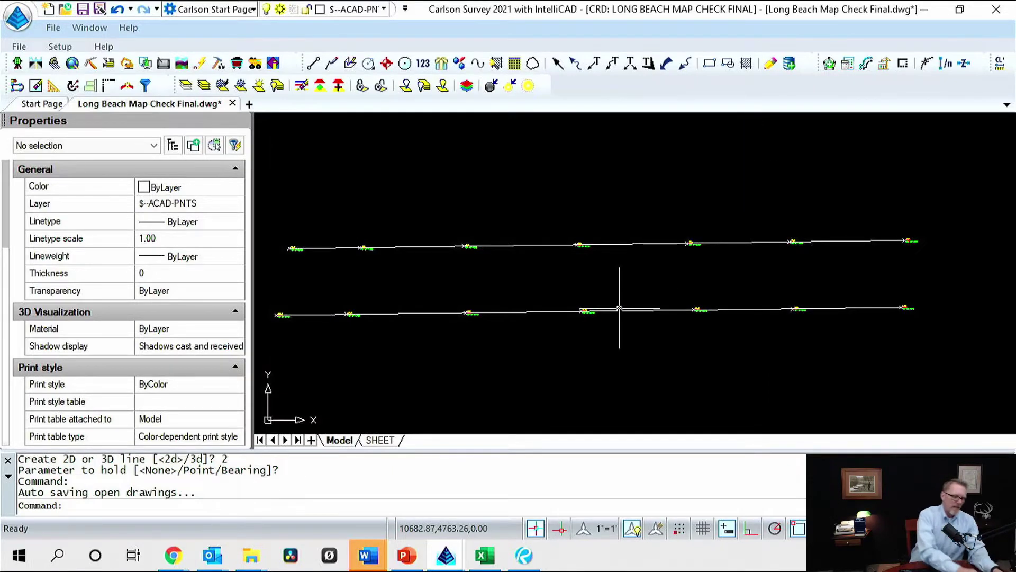
Step: Draw a line near the west end from the nearest point on the southern best-fit line perpendicular to the northern one
text(L)
key(Return)
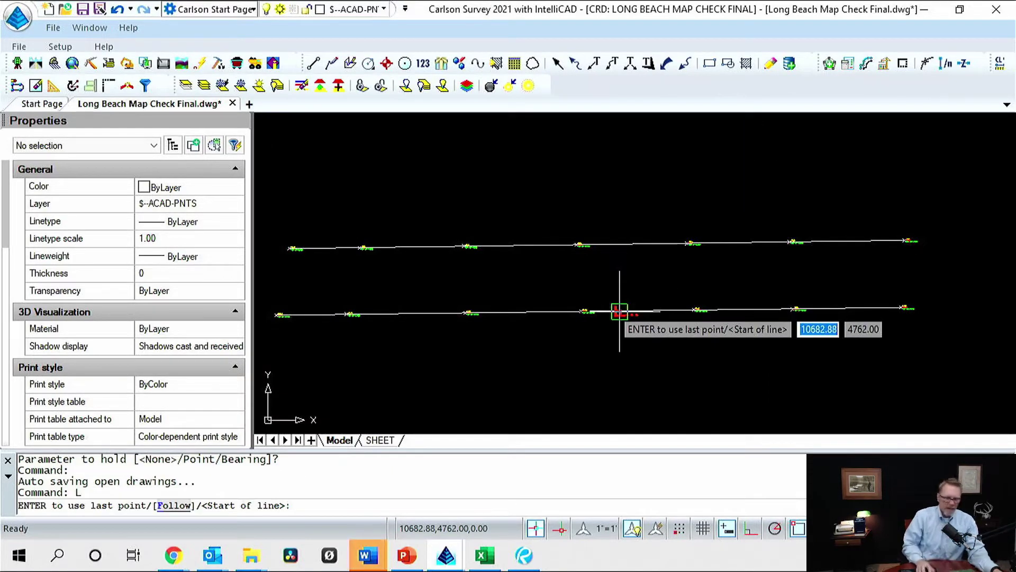
text(nea)
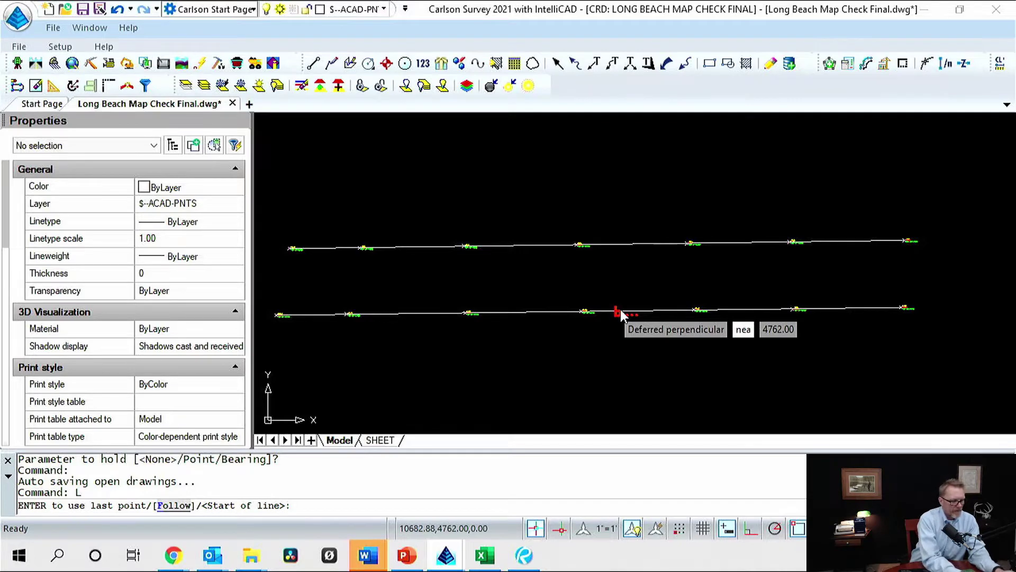
key(Return)
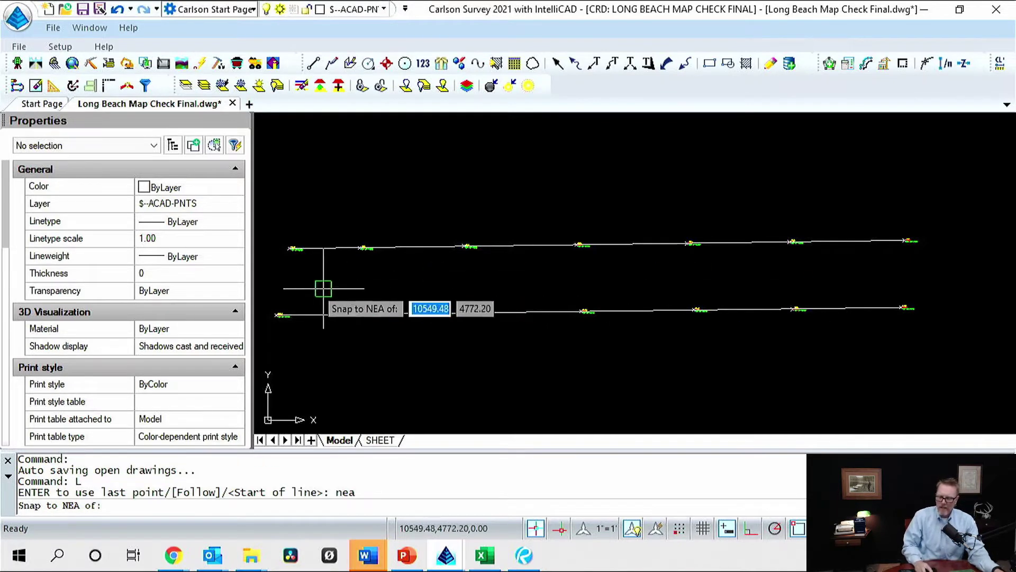
click(315, 314)
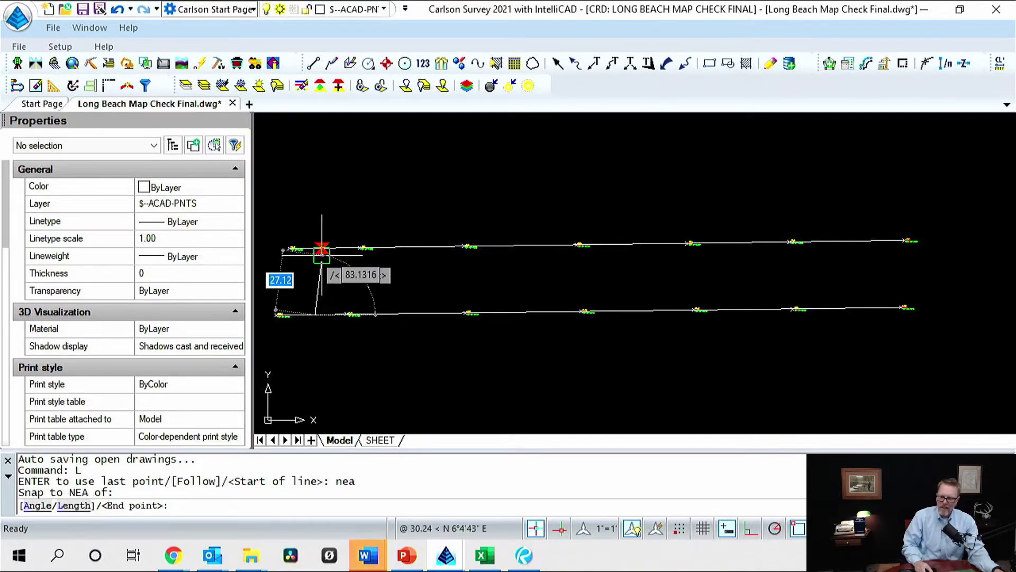
text(perp)
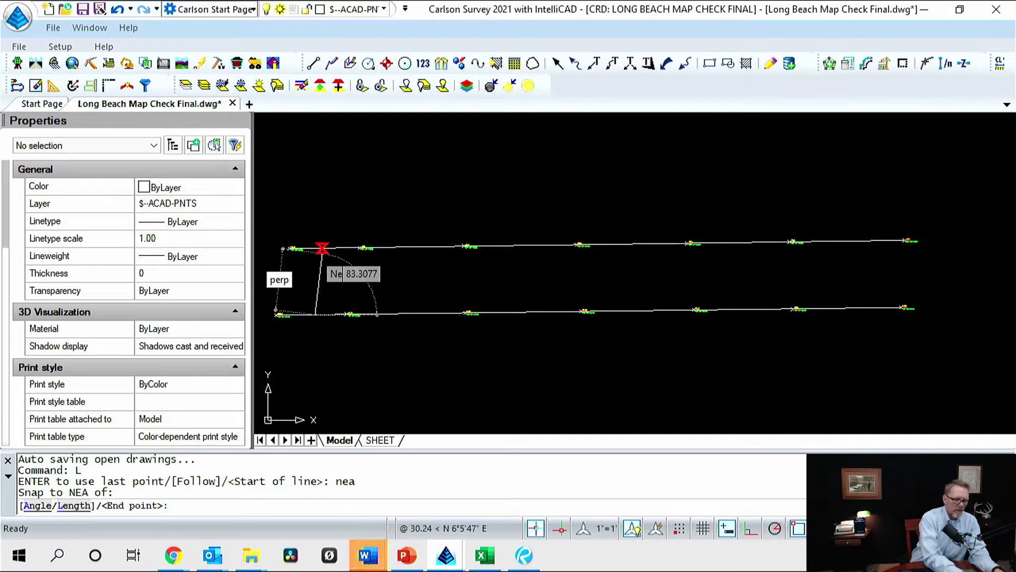
key(Return)
click(320, 249)
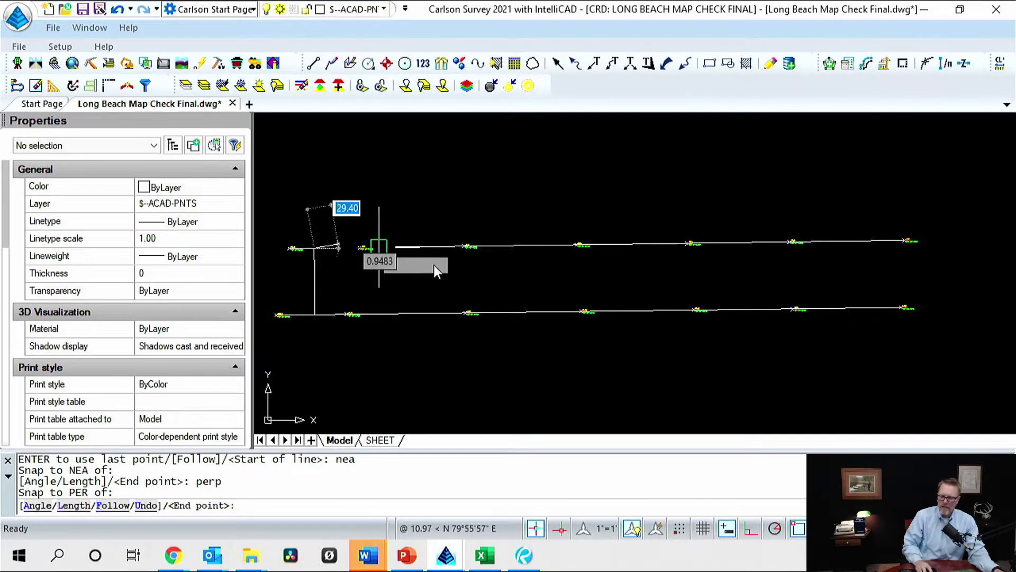
key(Return)
Step: Draw a second cross line near the east end from the southern best-fit line perpendicular to the northern one
key(Return)
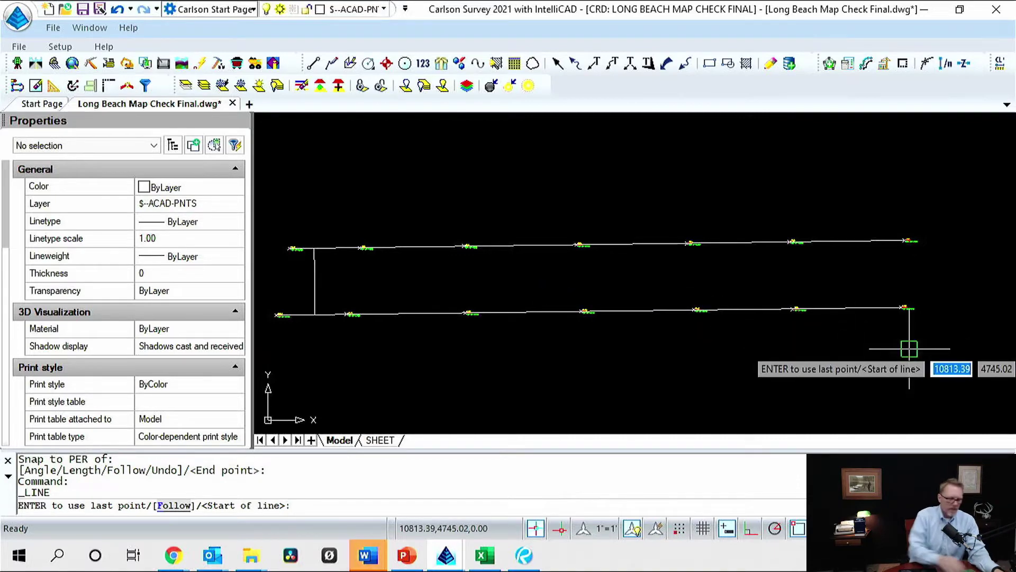
text(near)
key(Return)
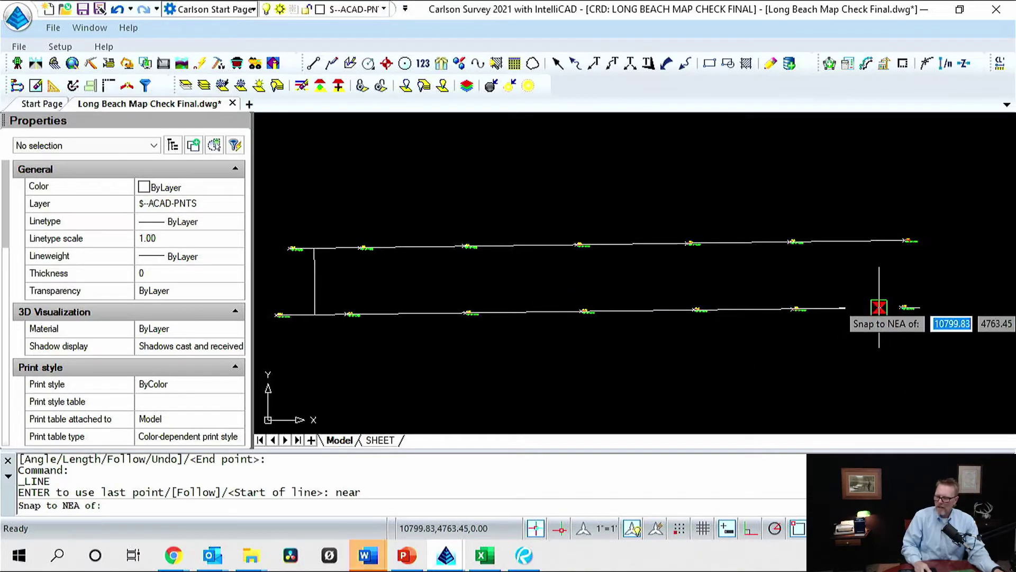
click(876, 309)
text(perp)
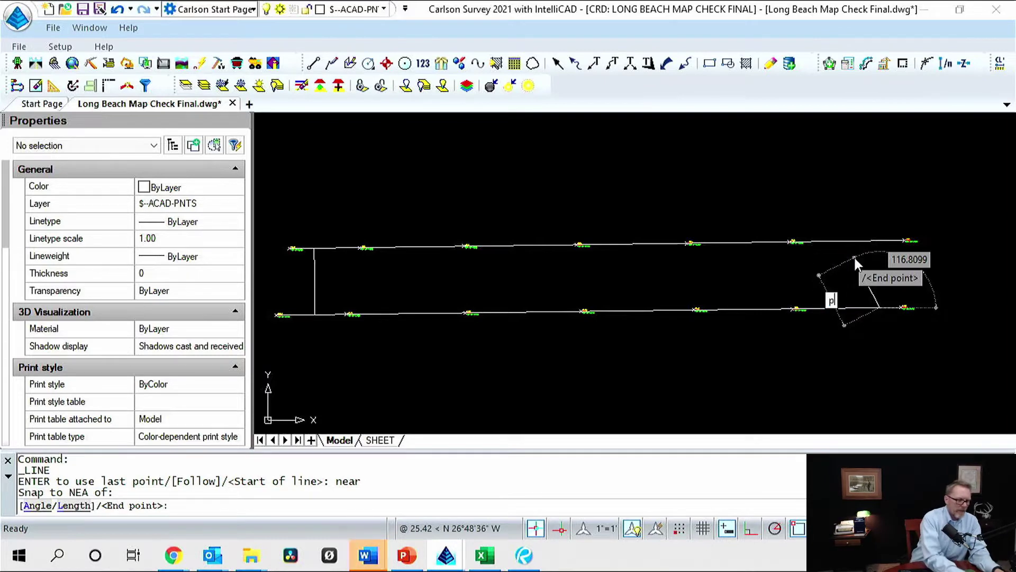
key(Return)
click(865, 238)
key(Return)
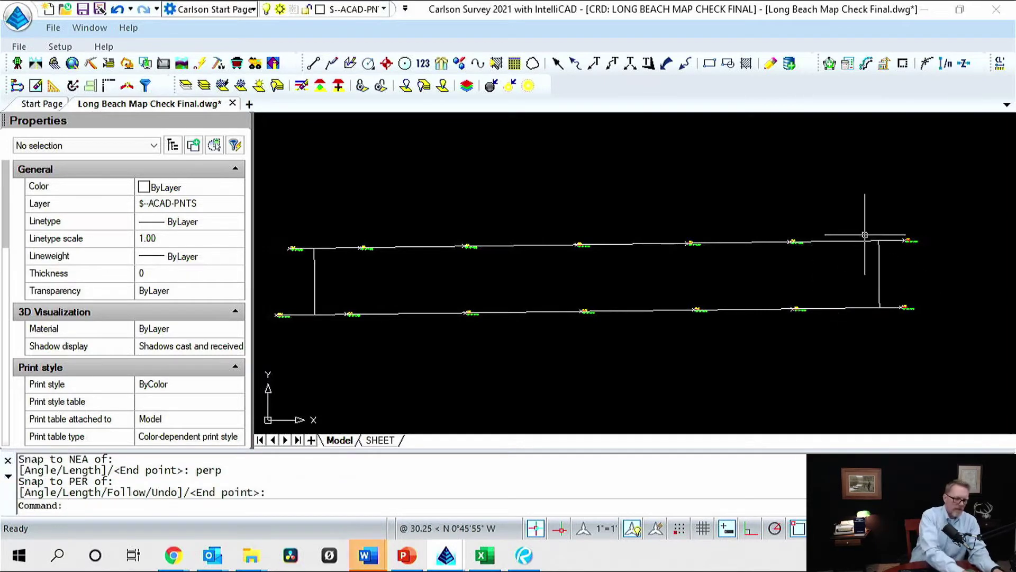
Step: Draw a centerline from the midpoint of the west cross line to the midpoint of the east cross line
text(L)
key(Return)
text(mid)
key(Return)
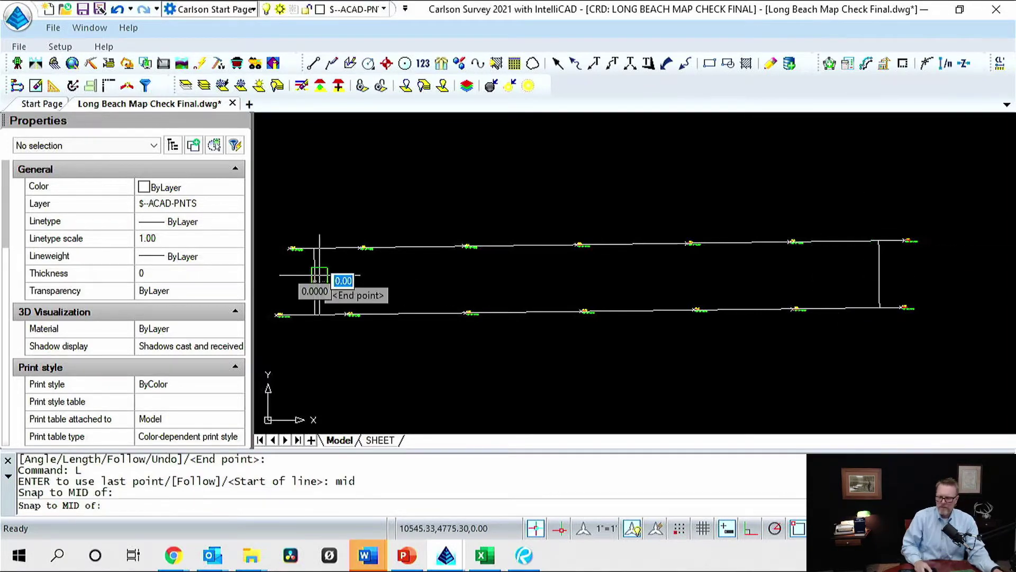
click(316, 282)
text(mid)
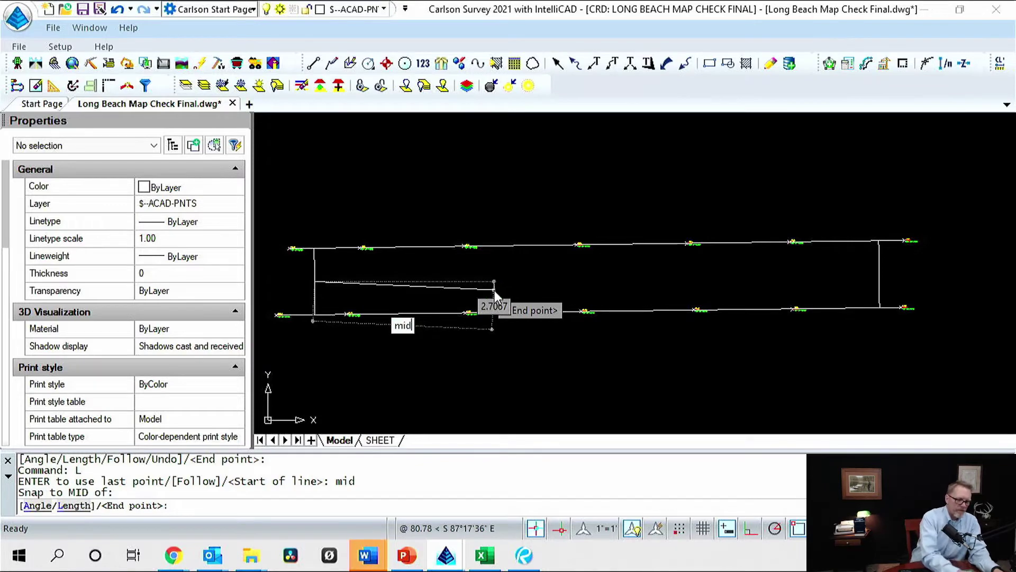
key(Return)
click(881, 268)
key(Return)
key(Return)
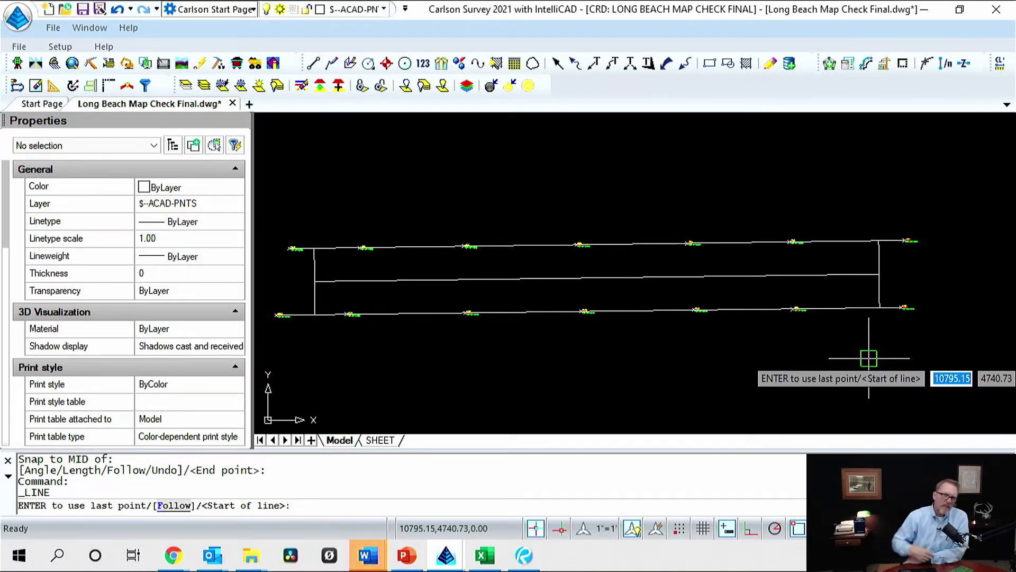
scroll(868, 357, down, 2)
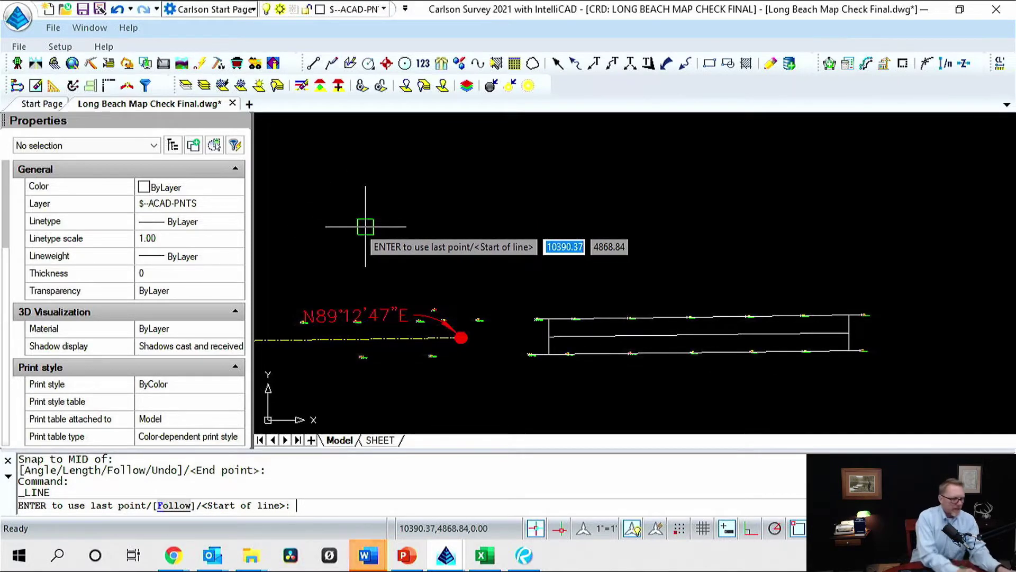
key(Escape)
key(Escape)
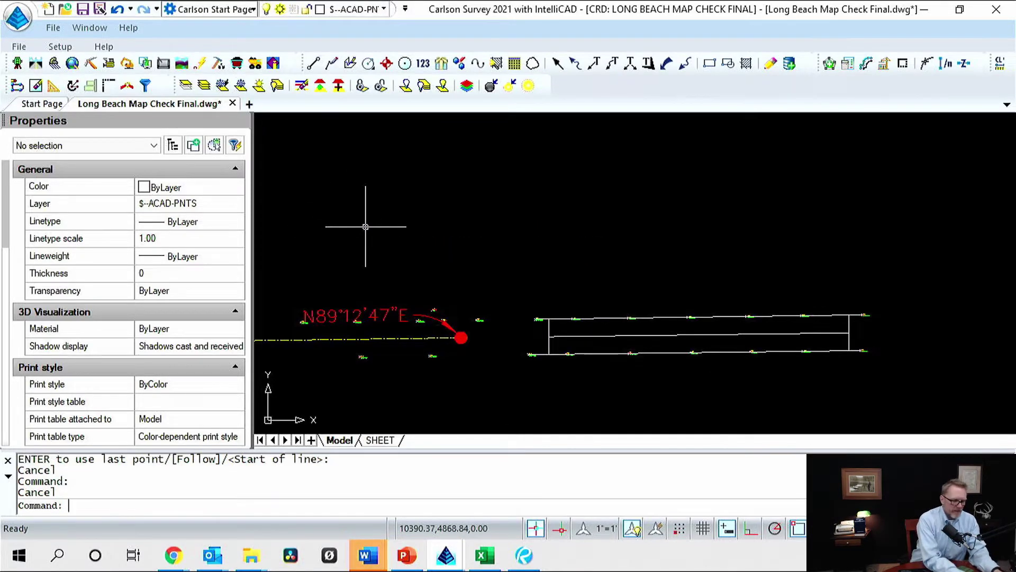
Step: Match the properties of the new centerline to the existing yellow dash-dot centerline west of it
text(M)
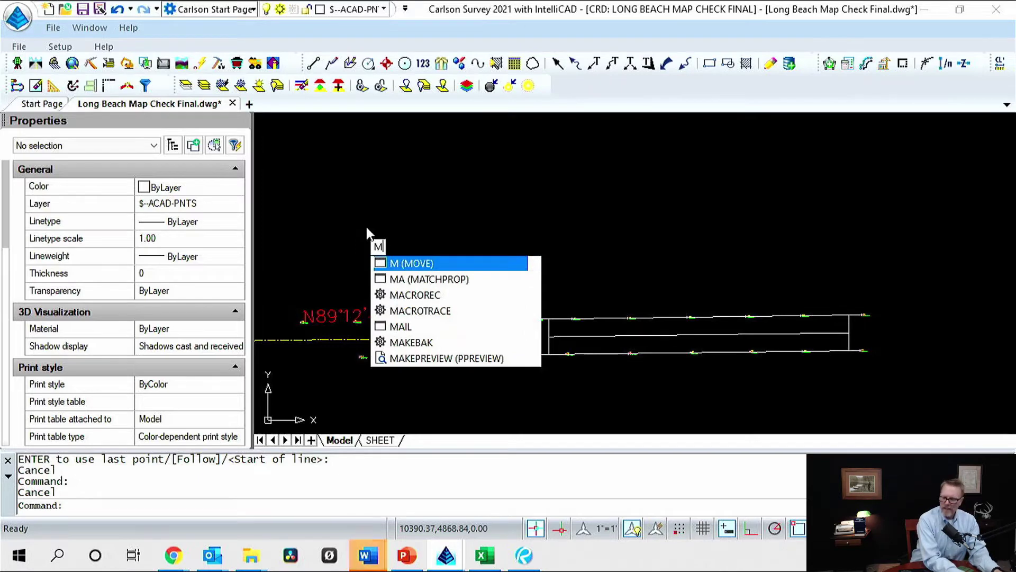
text(Sy)
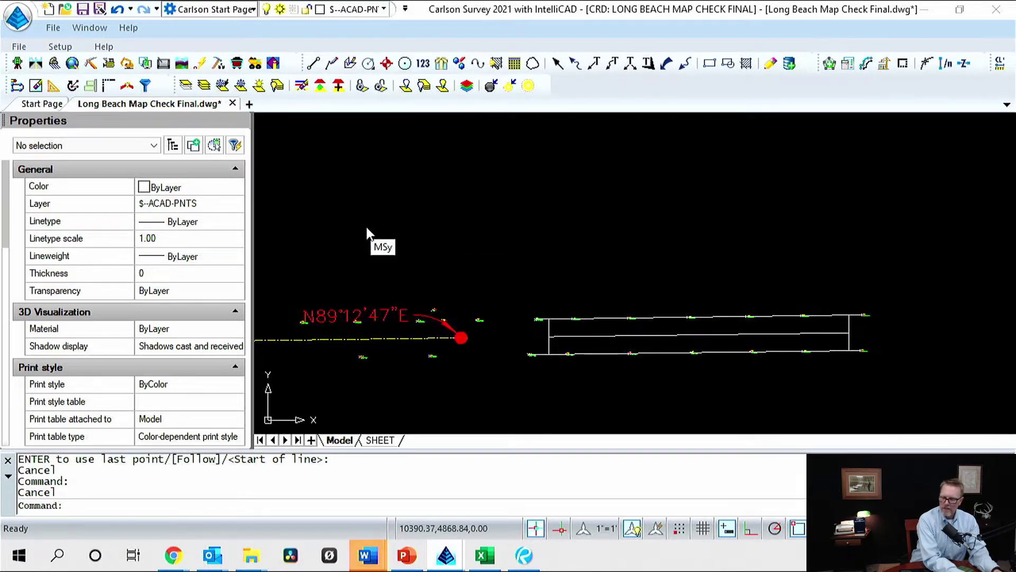
key(Return)
click(583, 352)
click(581, 334)
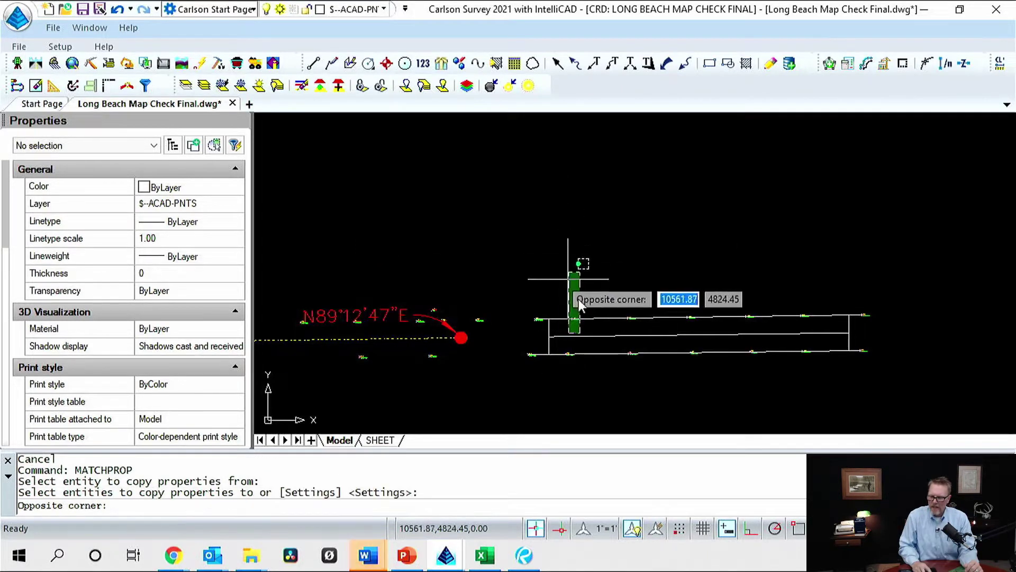
click(572, 328)
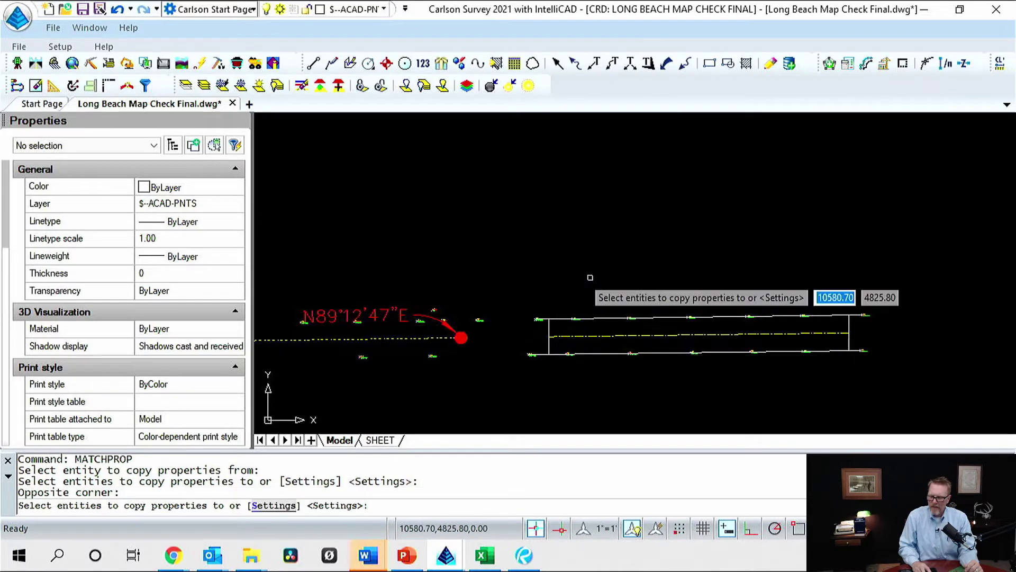
key(Return)
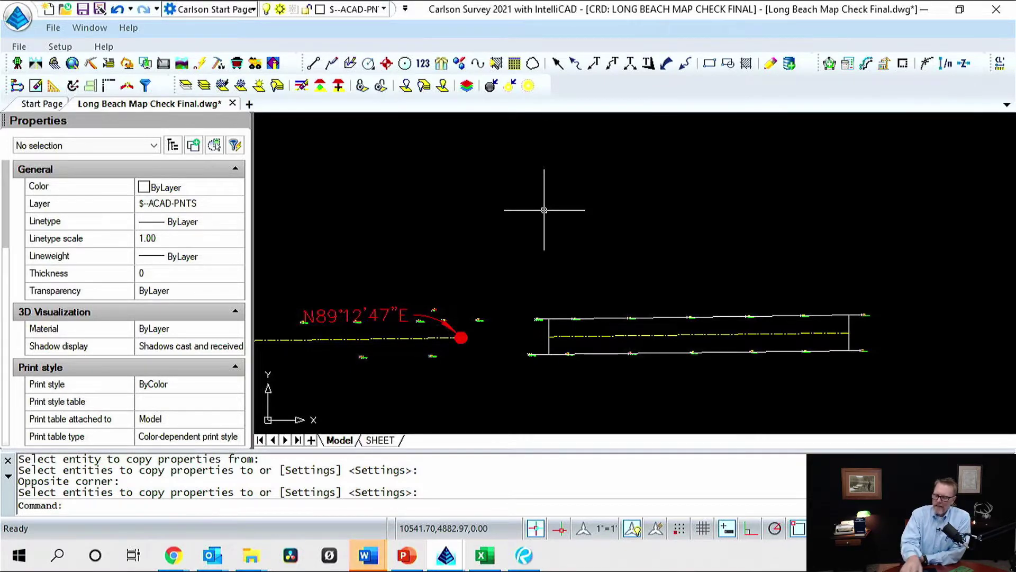
Step: Offset the new centerline 30 feet to the north and 30 feet to the south
text(o)
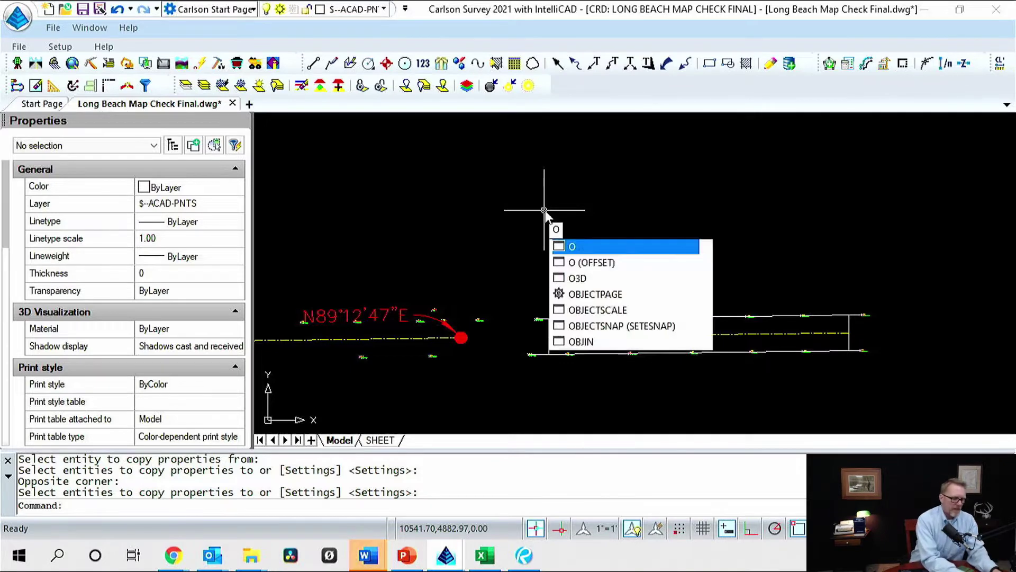
key(Return)
text(30)
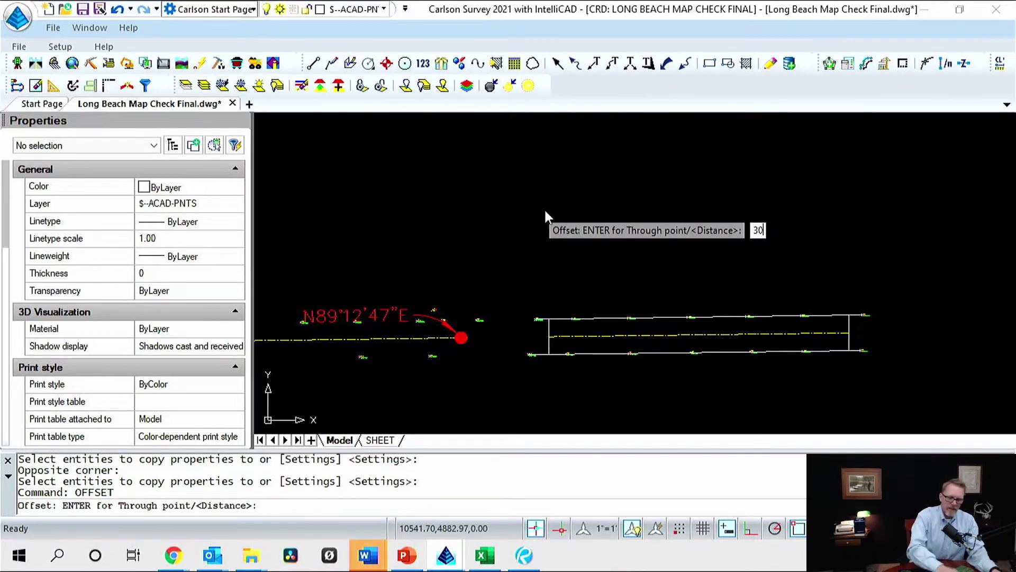
key(Return)
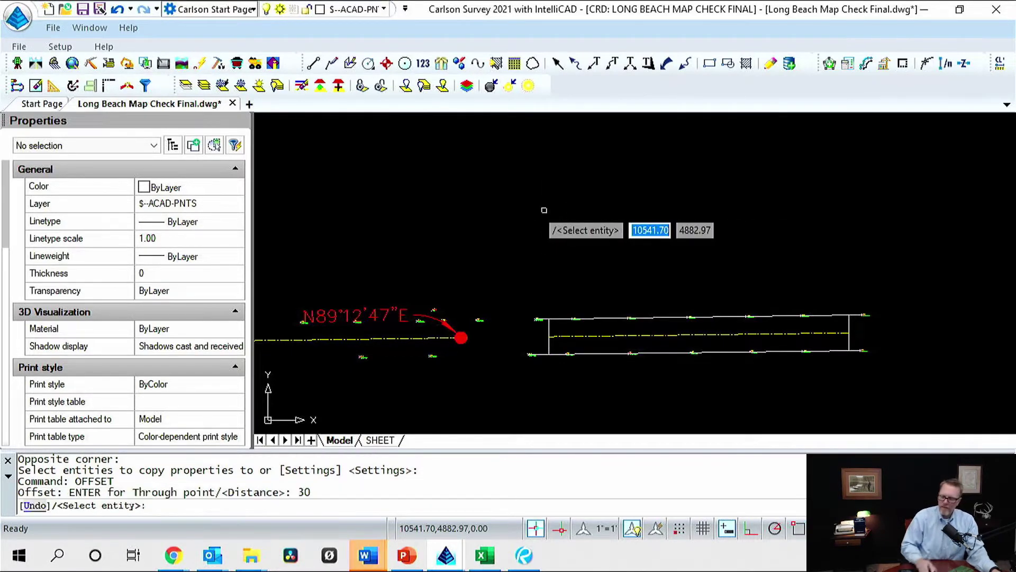
click(630, 336)
click(627, 312)
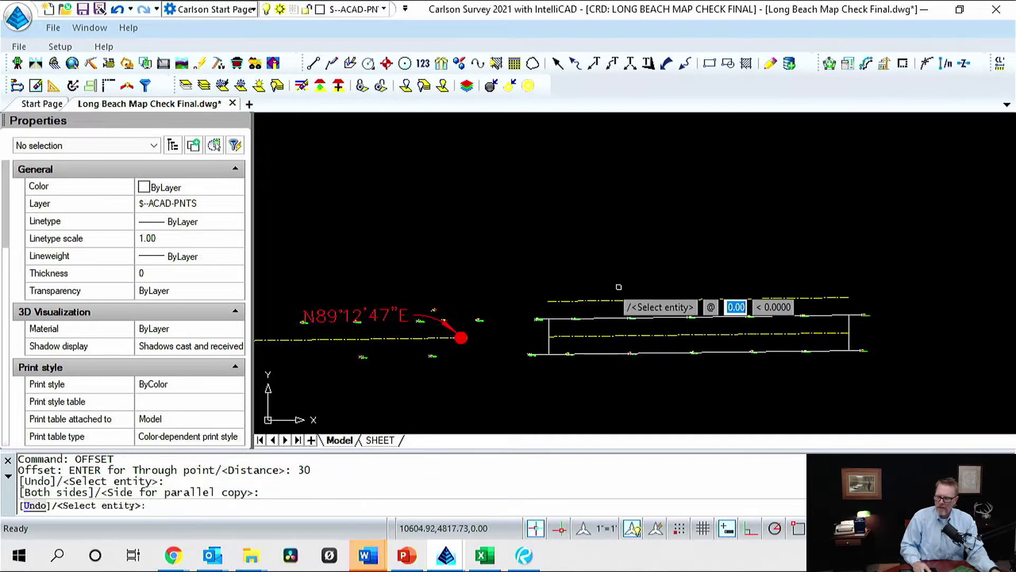
click(625, 337)
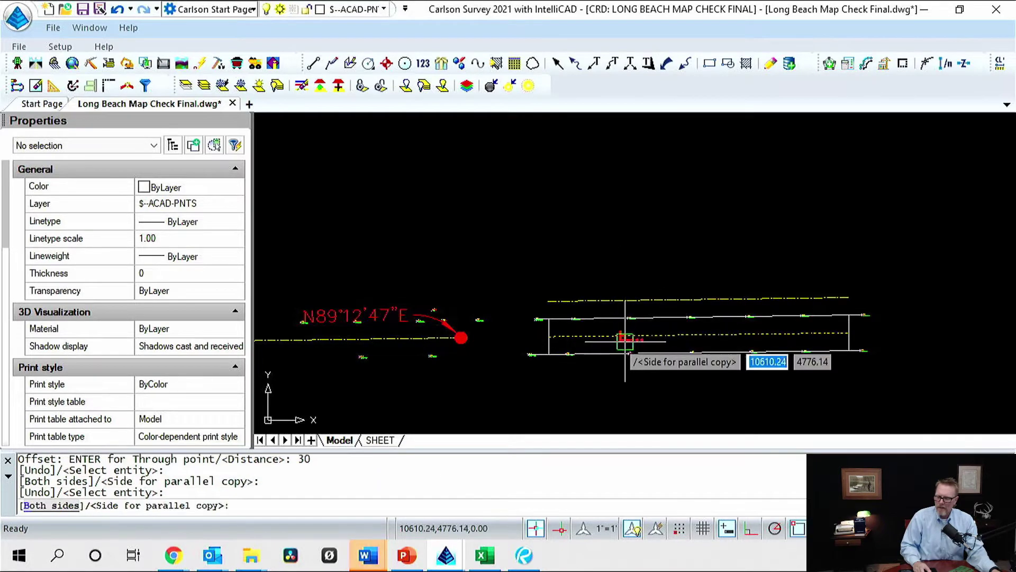
click(625, 375)
key(Escape)
key(Escape)
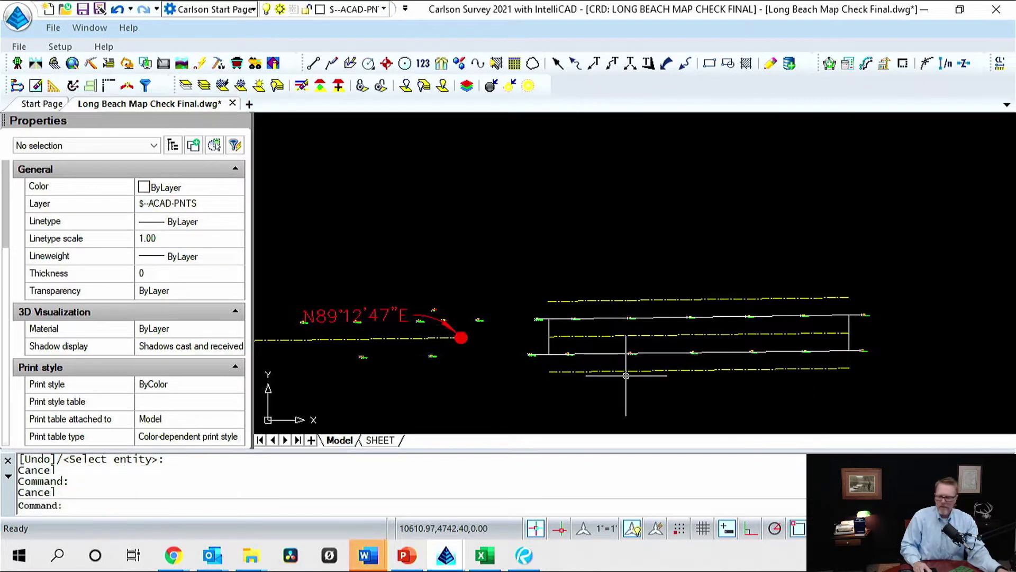